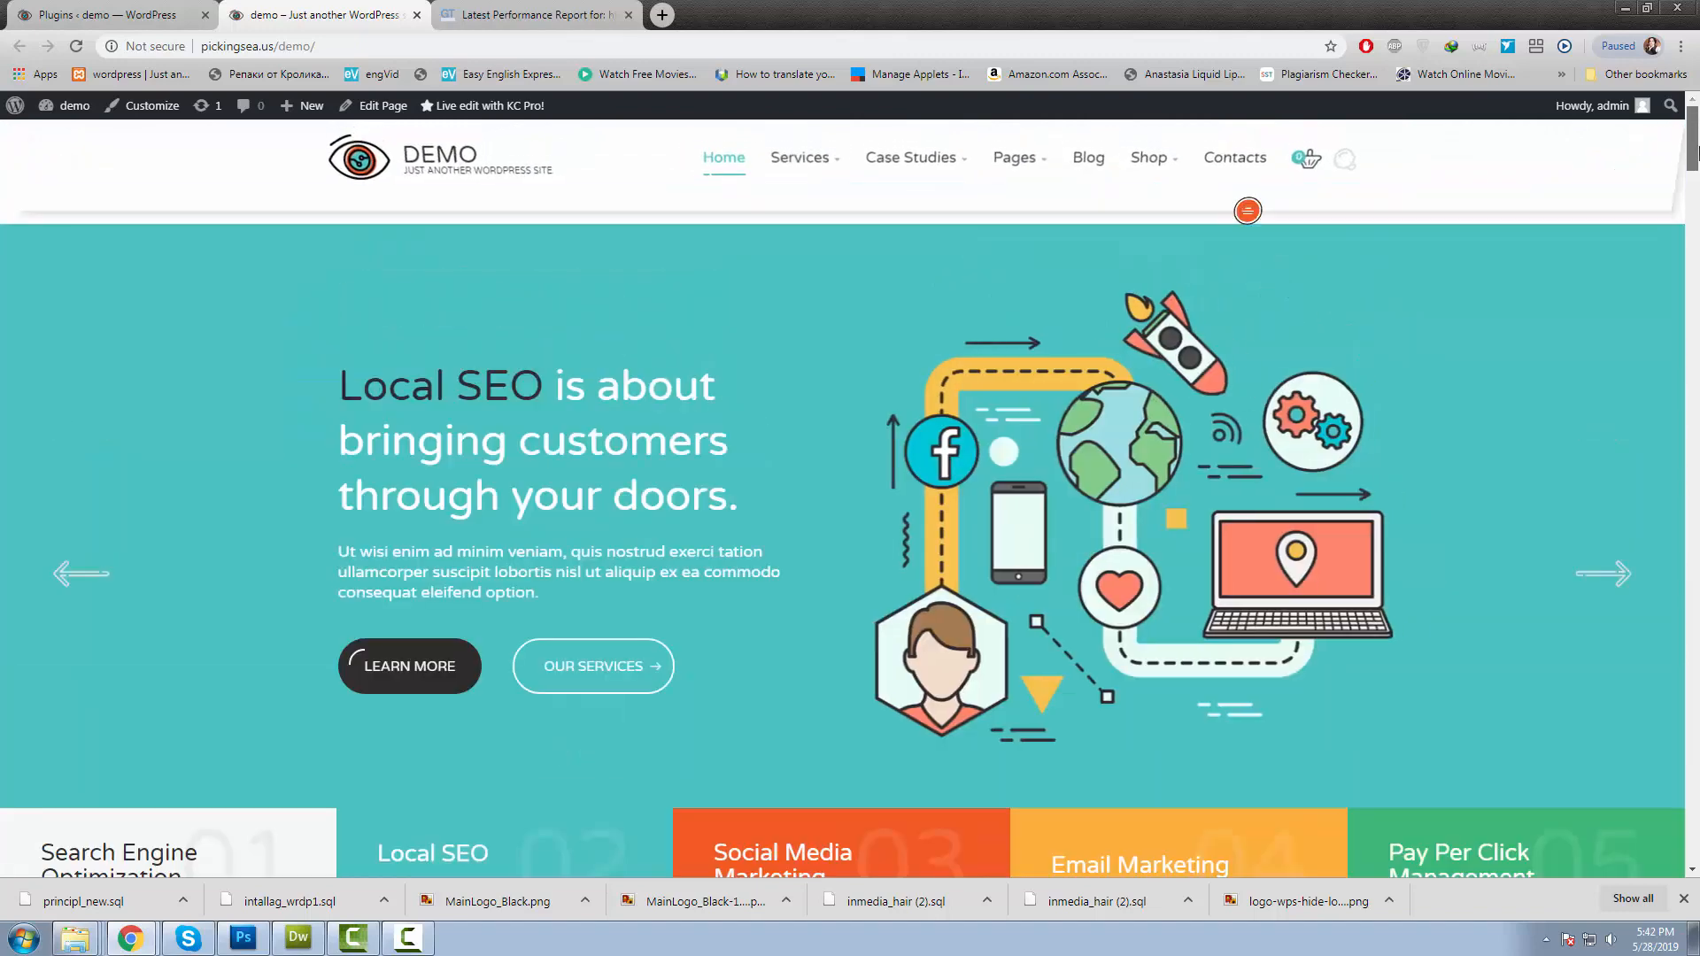
Re-run the GTmetrix performance test for the demo site and examine its load time and total page size.
{"action": "left_click", "coordinate": [404, 46]}
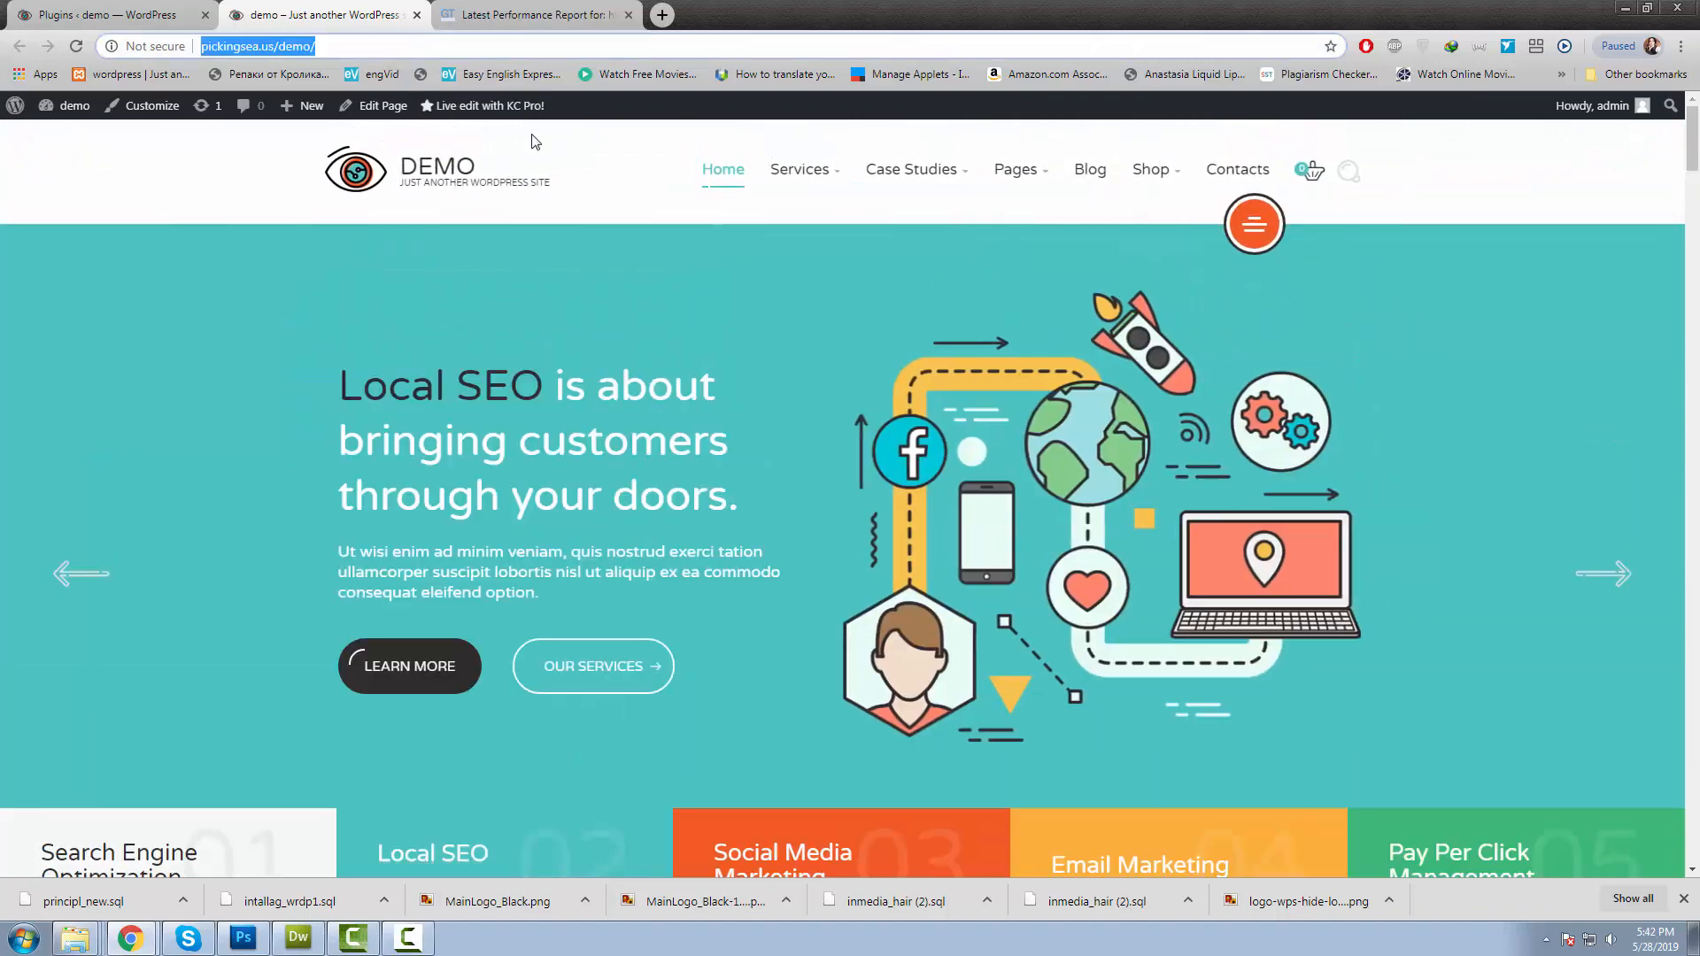
{"action": "left_click", "coordinate": [510, 14]}
{"action": "left_click", "coordinate": [495, 45]}
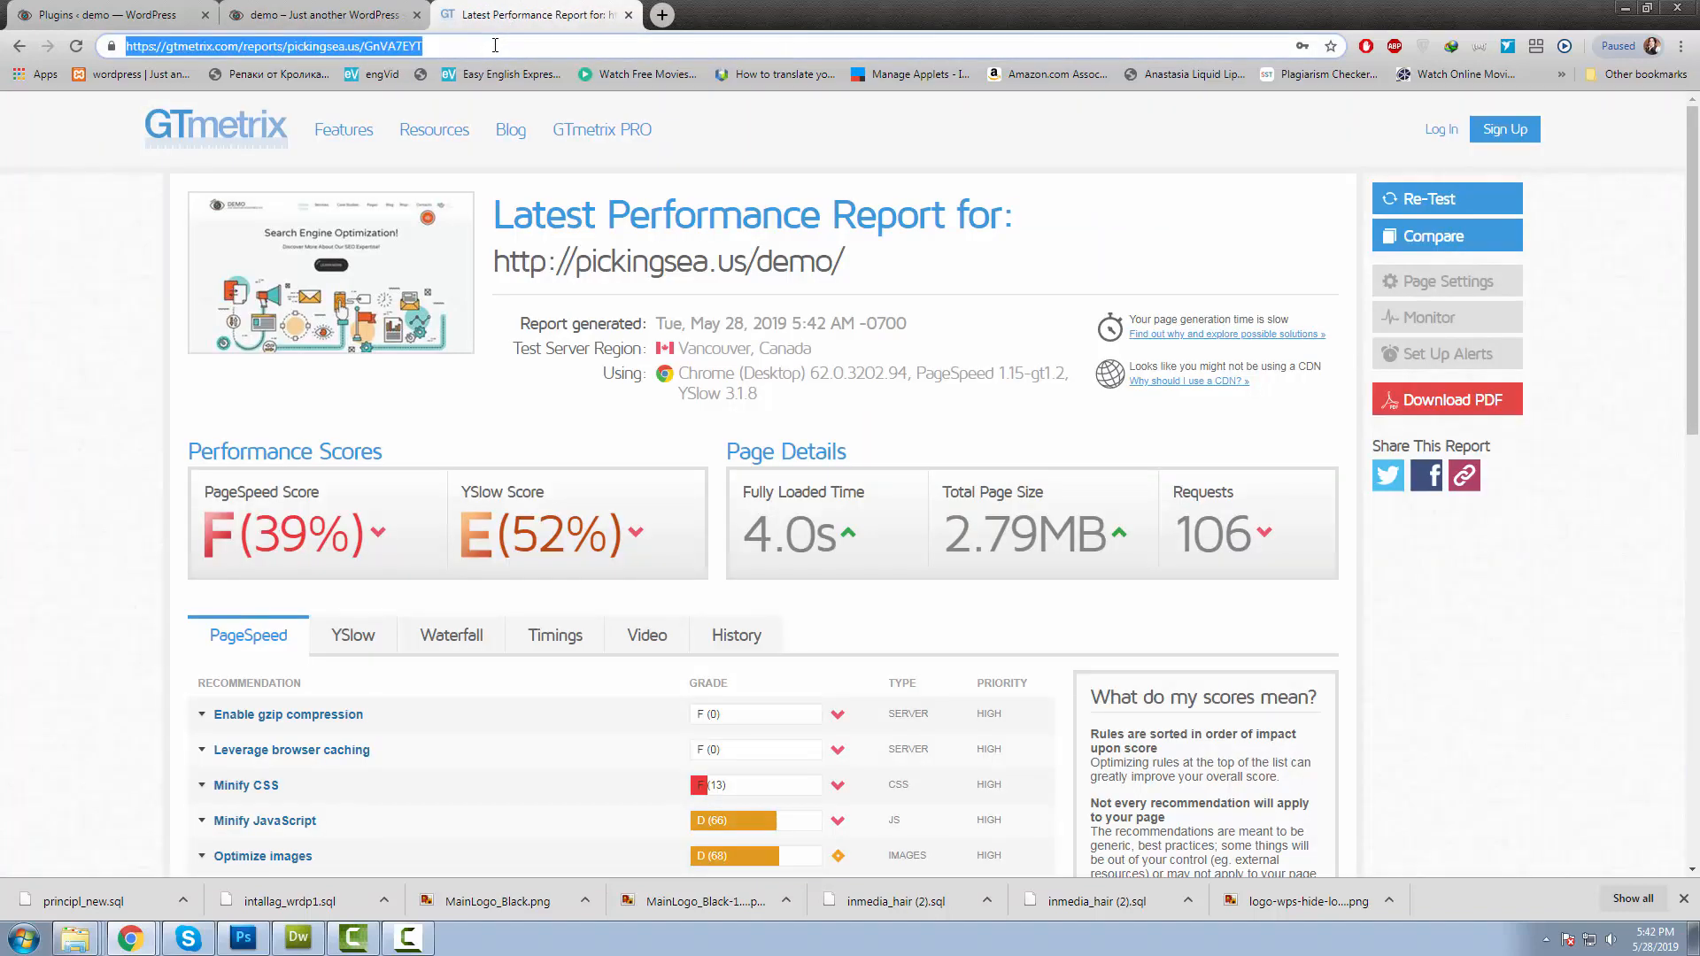
{"action": "left_click", "coordinate": [1439, 199]}
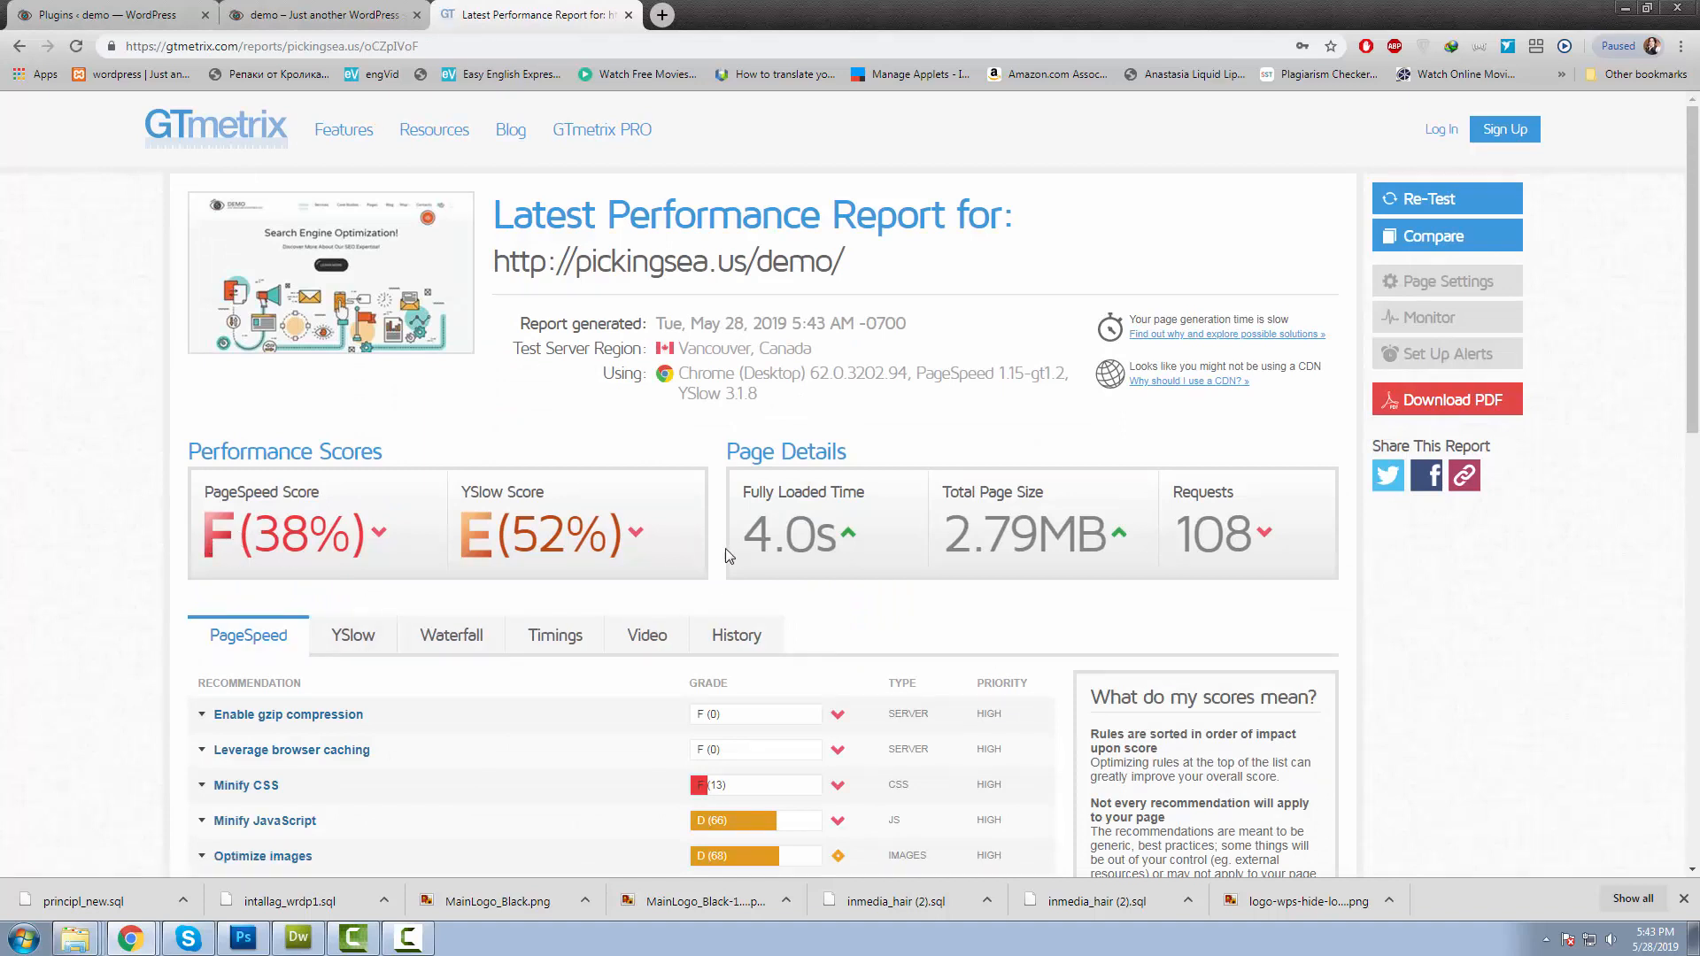
{"action": "left_click_drag", "start_coordinate": [737, 535], "coordinate": [1080, 525]}
Activate the WP Rocket plugin on the demo site's Plugins page and open its settings.
{"action": "key", "text": "ctrl+shift+Tab"}
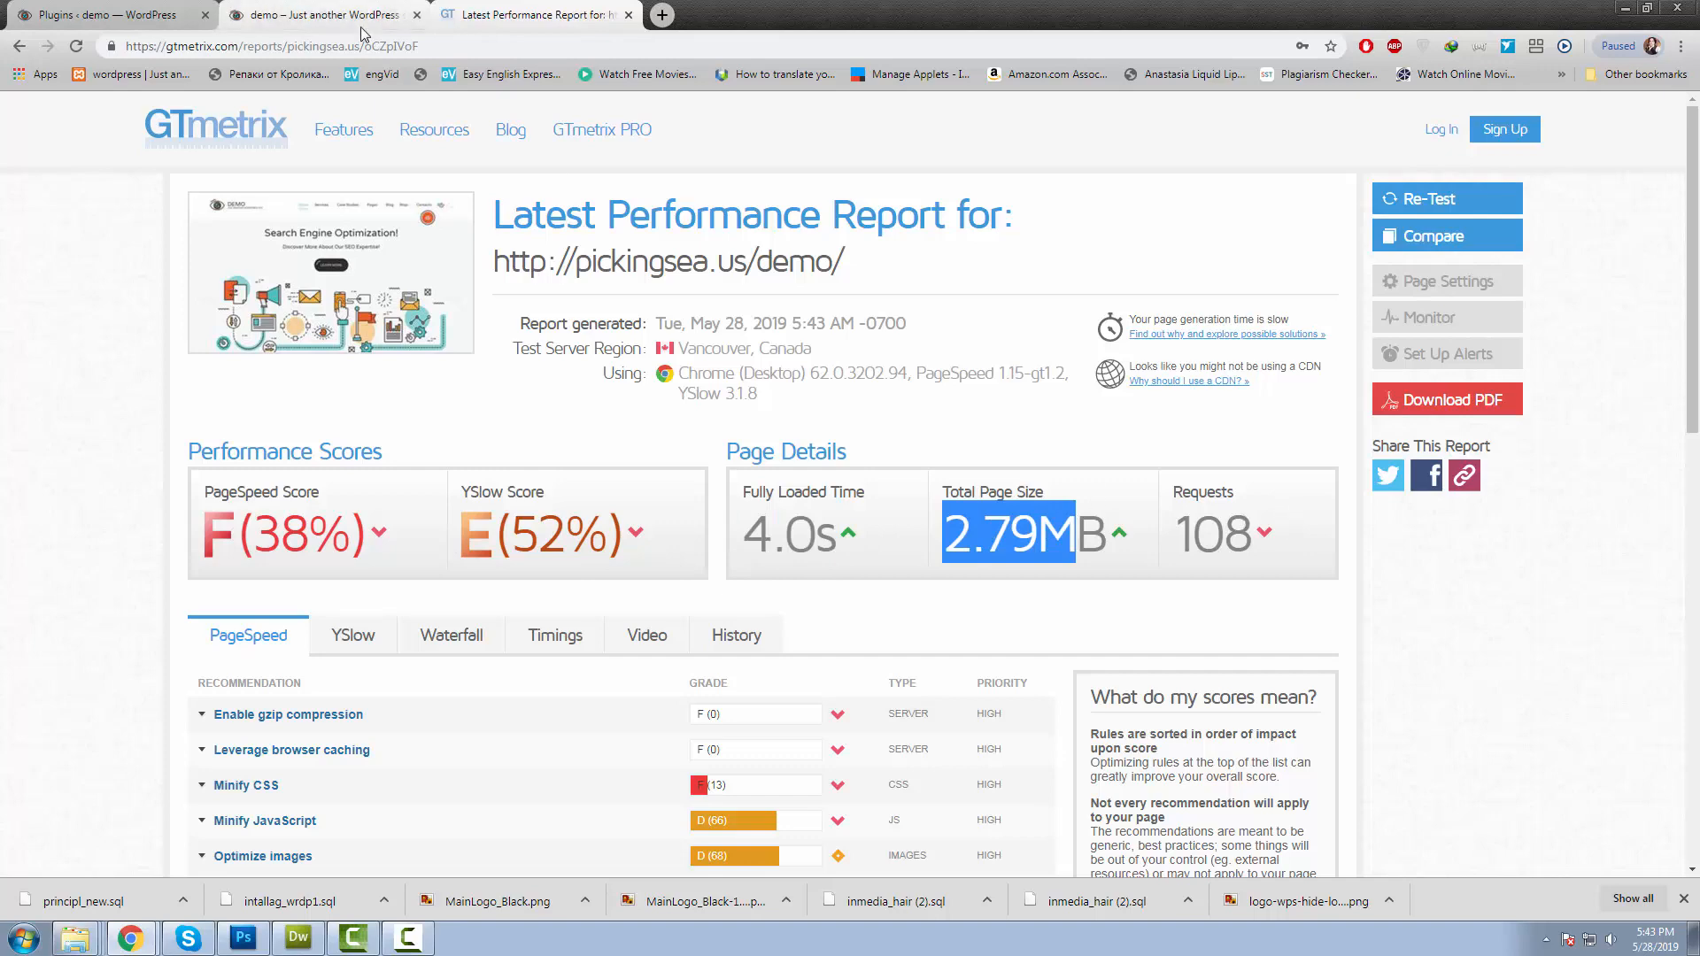
{"action": "key", "text": "ctrl+shift+Tab"}
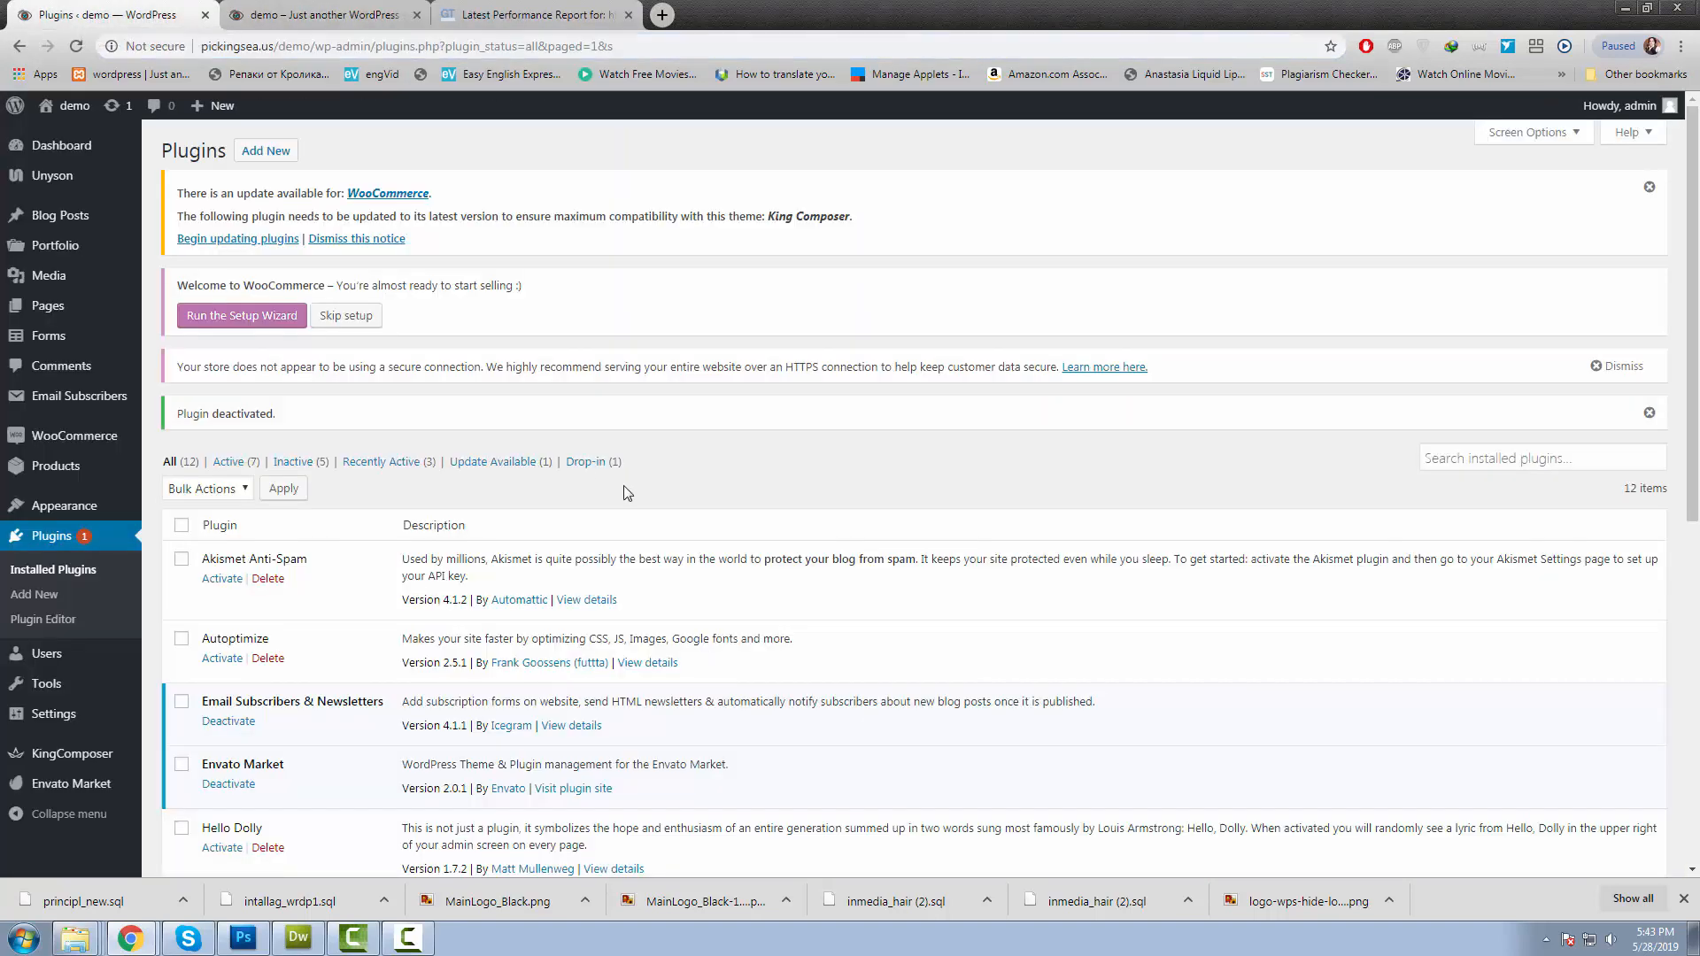
{"action": "scroll", "coordinate": [611, 489], "scroll_direction": "down", "scroll_amount": 7}
{"action": "left_click", "coordinate": [222, 643]}
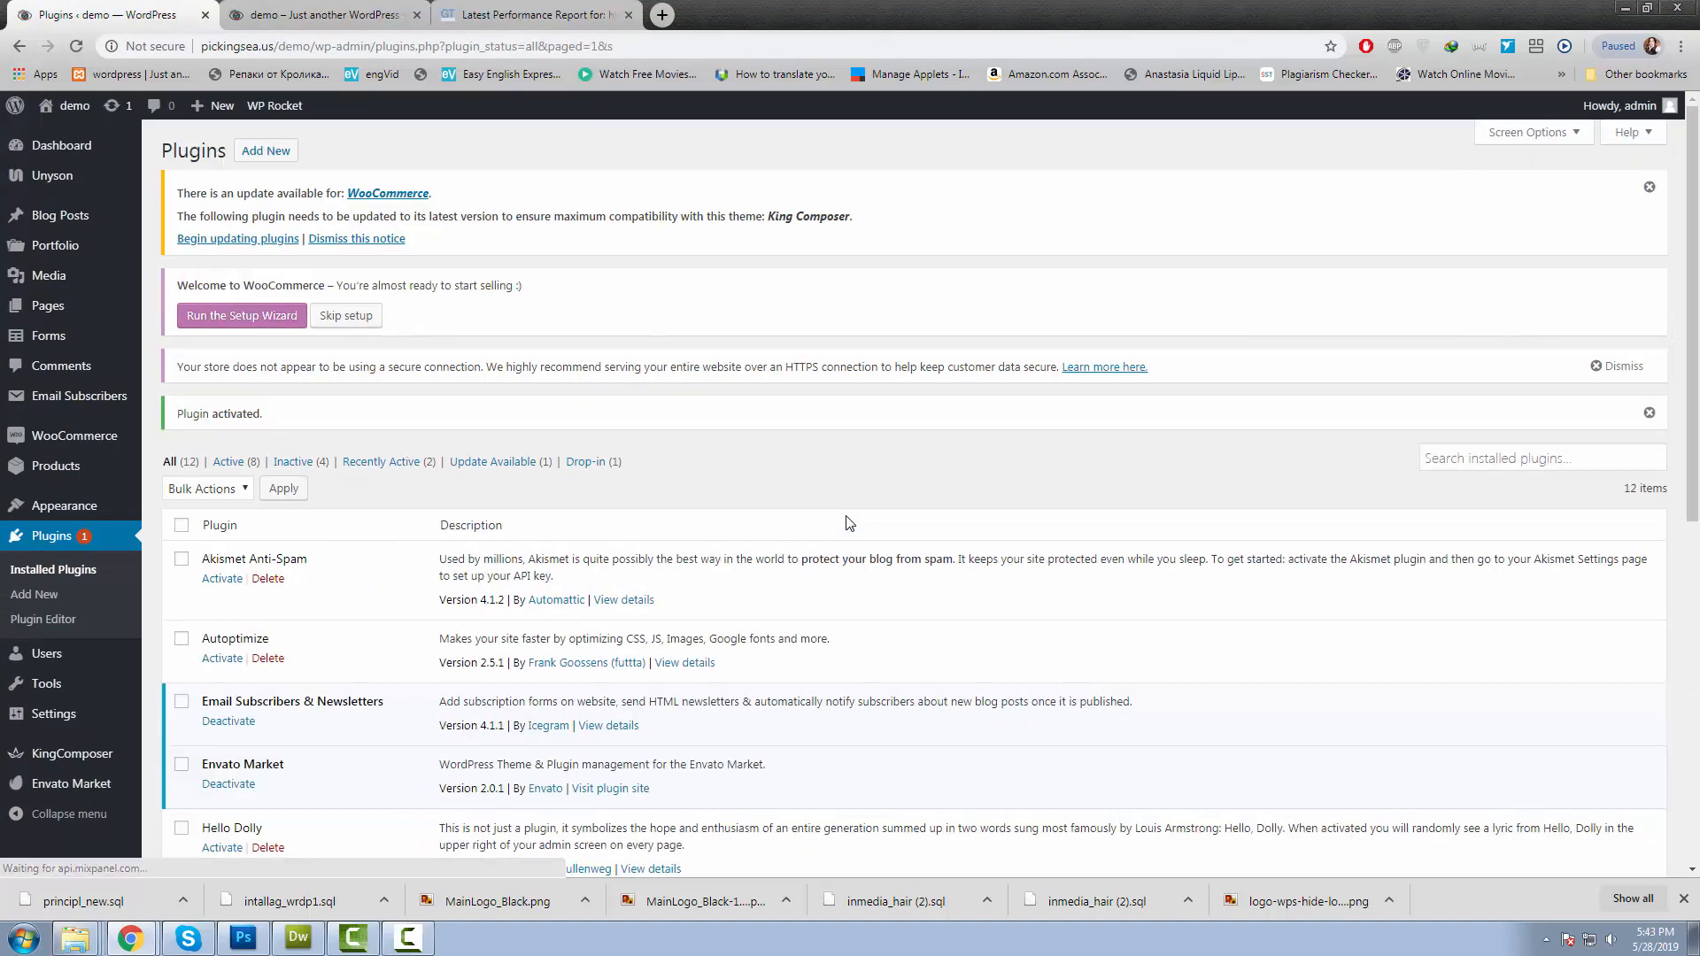
{"action": "scroll", "coordinate": [848, 522], "scroll_direction": "down", "scroll_amount": 7}
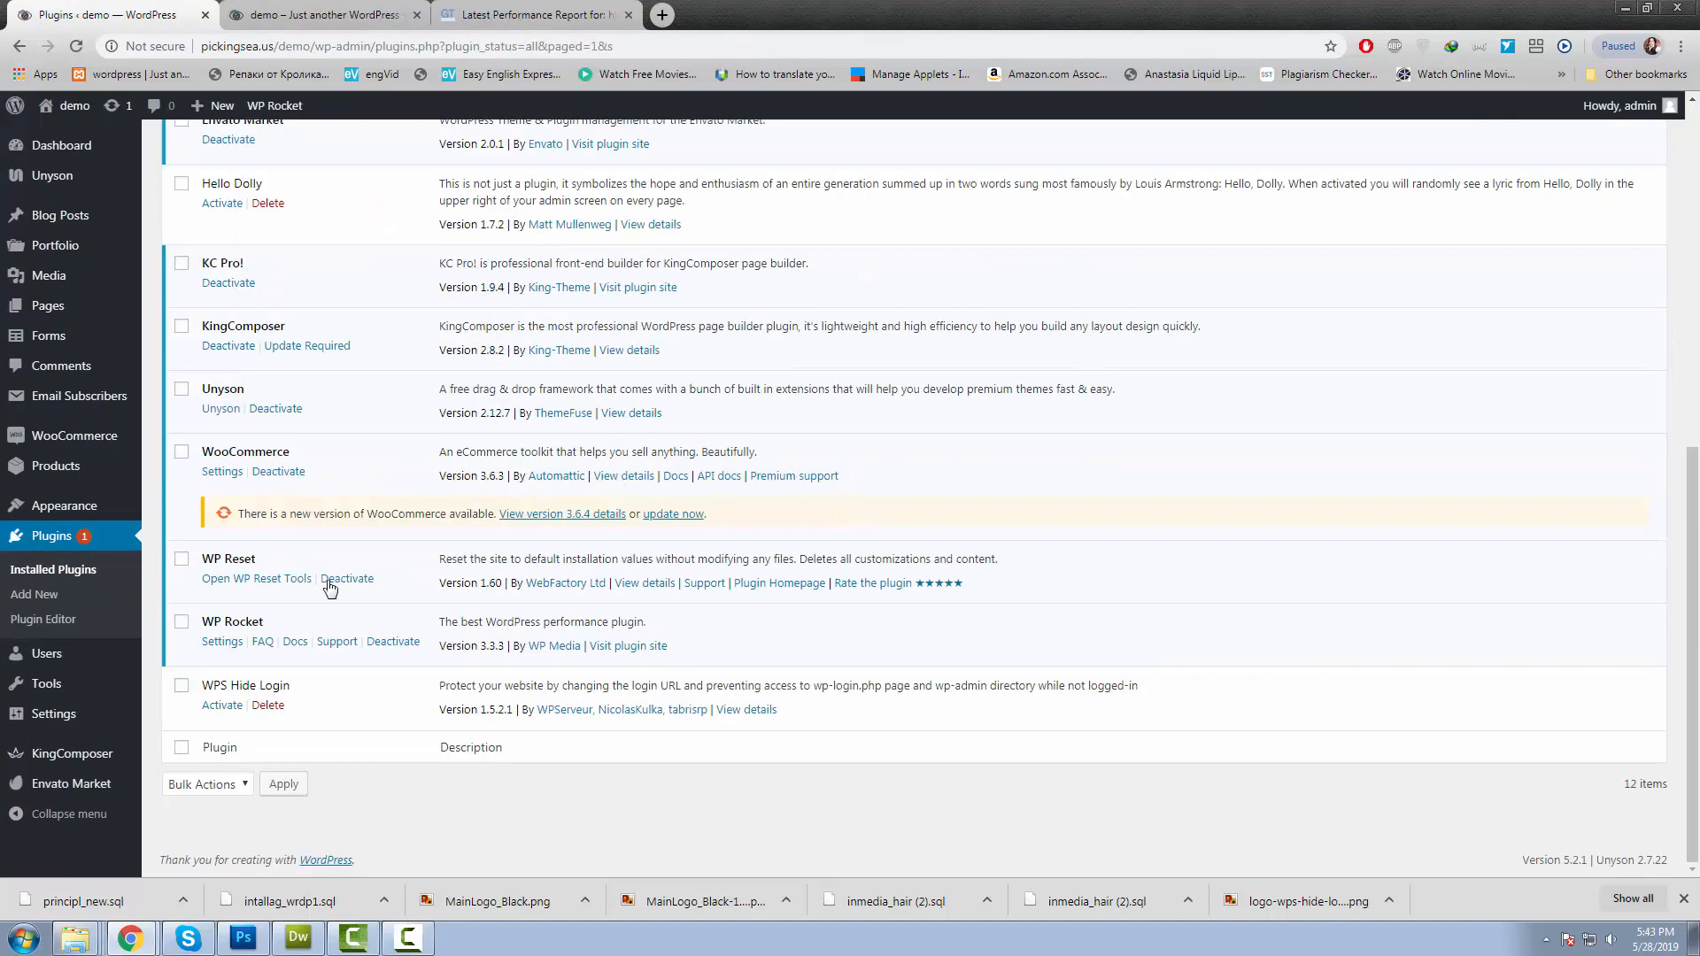
{"action": "left_click", "coordinate": [226, 643]}
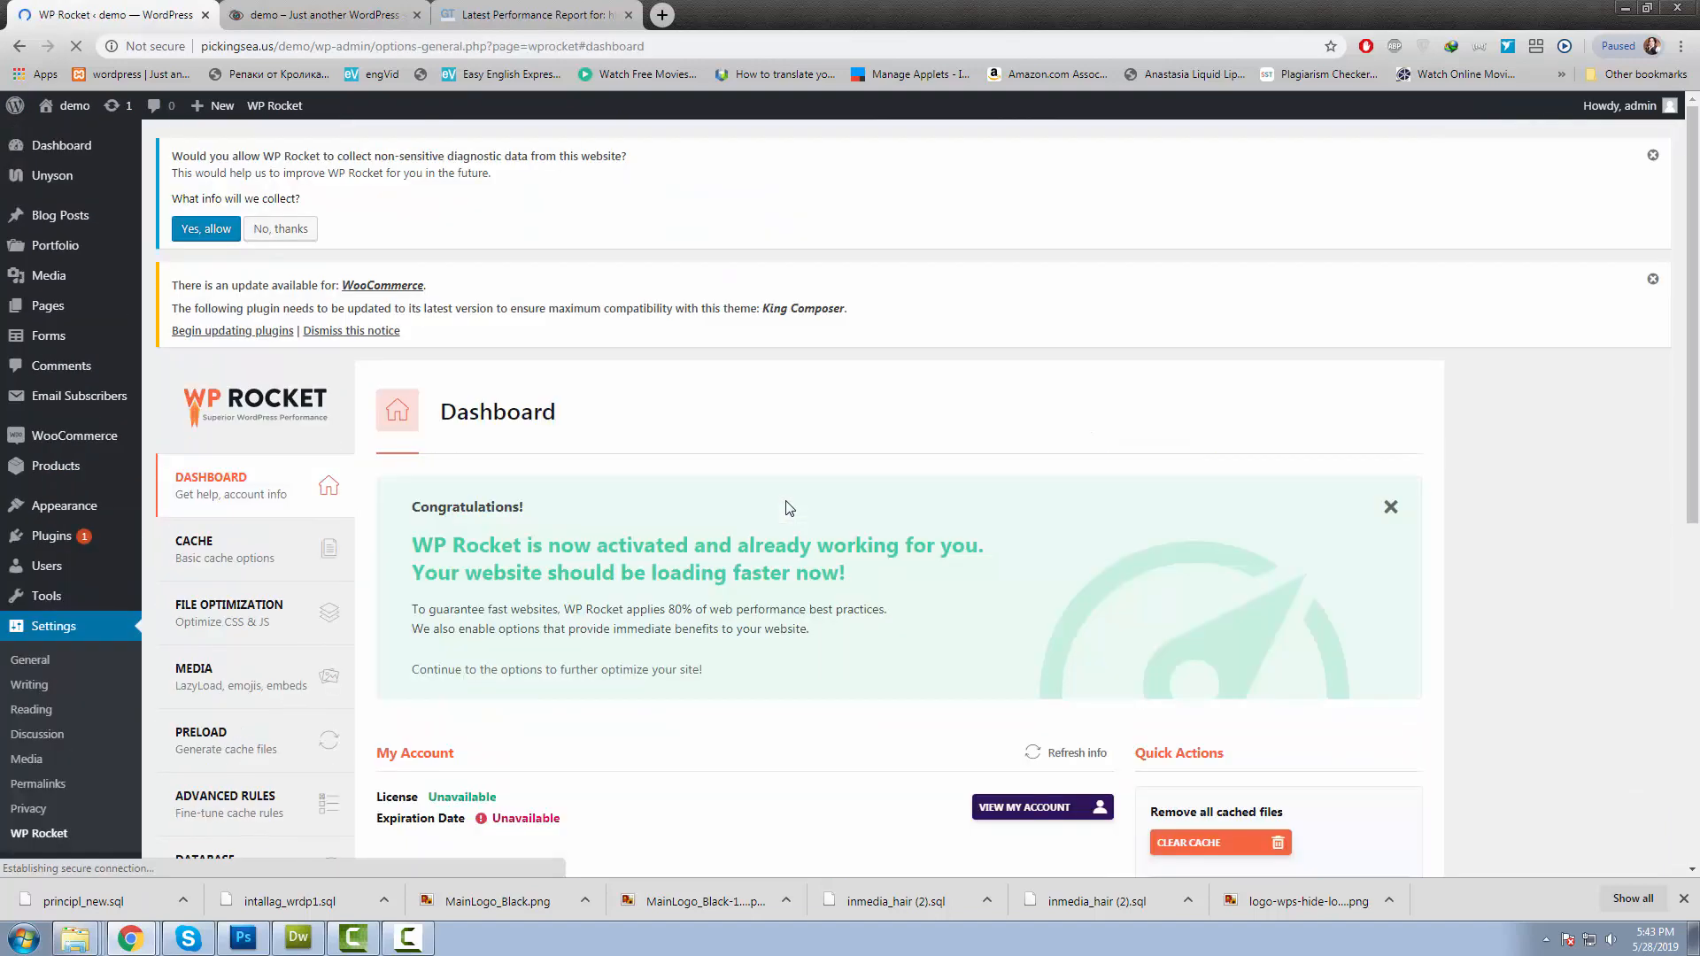
Enable caching for mobile devices with separate mobile cache files in WP Rocket's cache settings and save the changes.
{"action": "scroll", "coordinate": [785, 543], "scroll_direction": "down", "scroll_amount": 7}
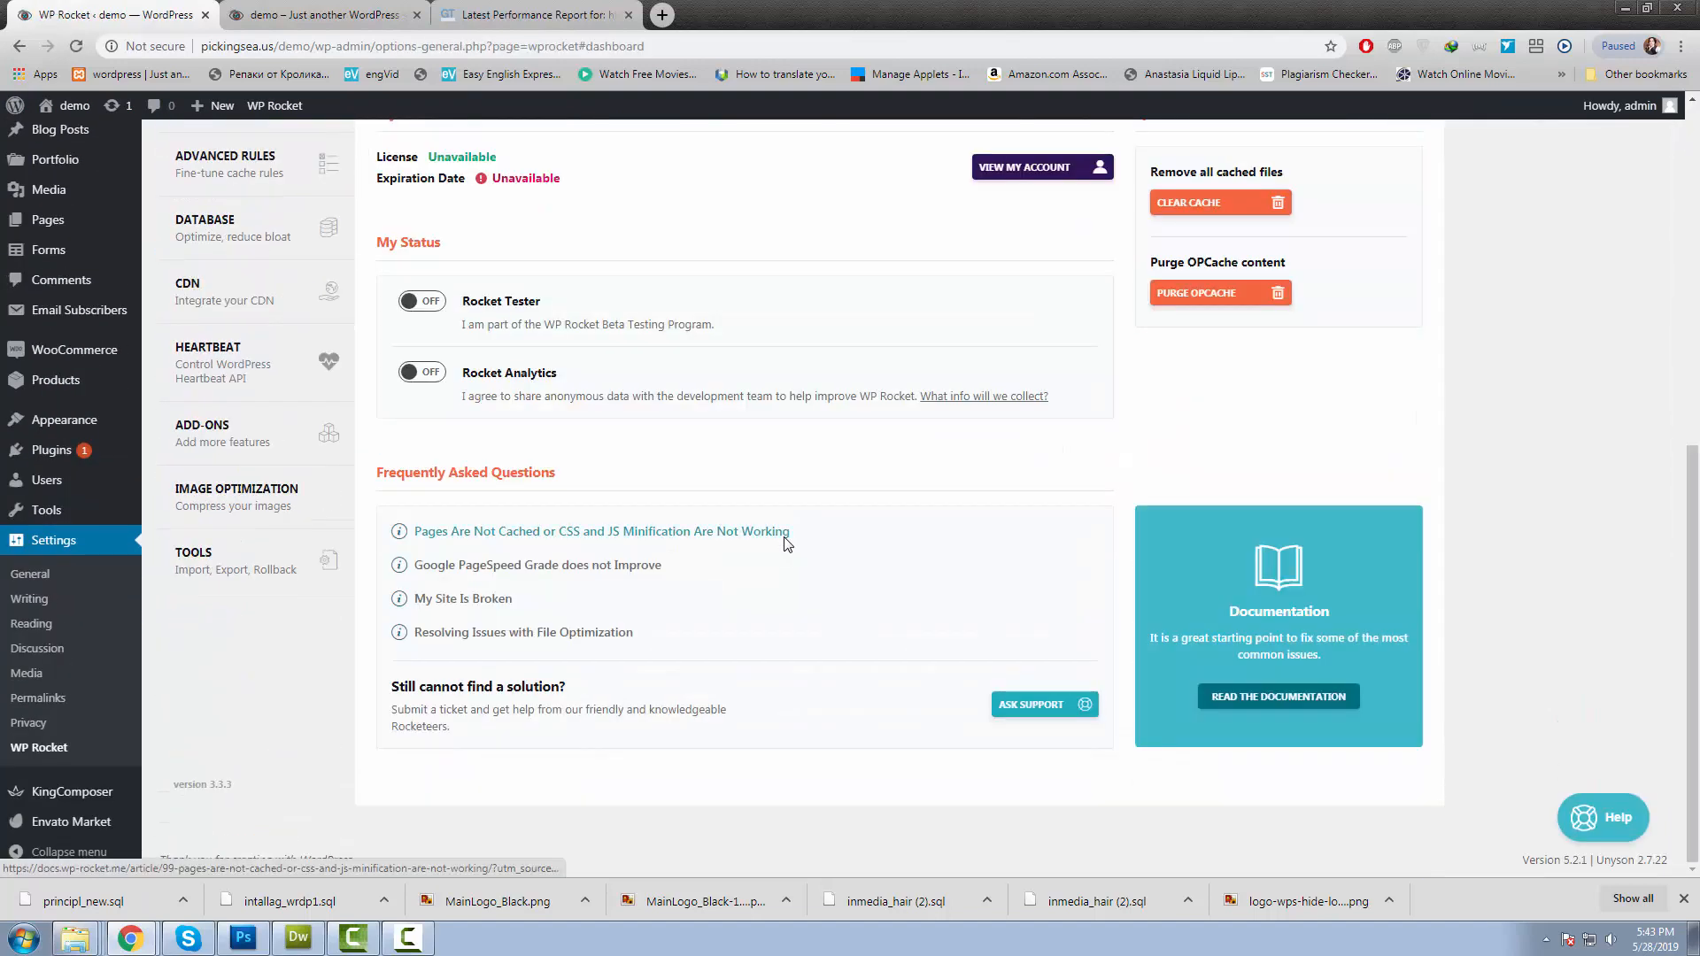
{"action": "scroll", "coordinate": [785, 542], "scroll_direction": "up", "scroll_amount": 4}
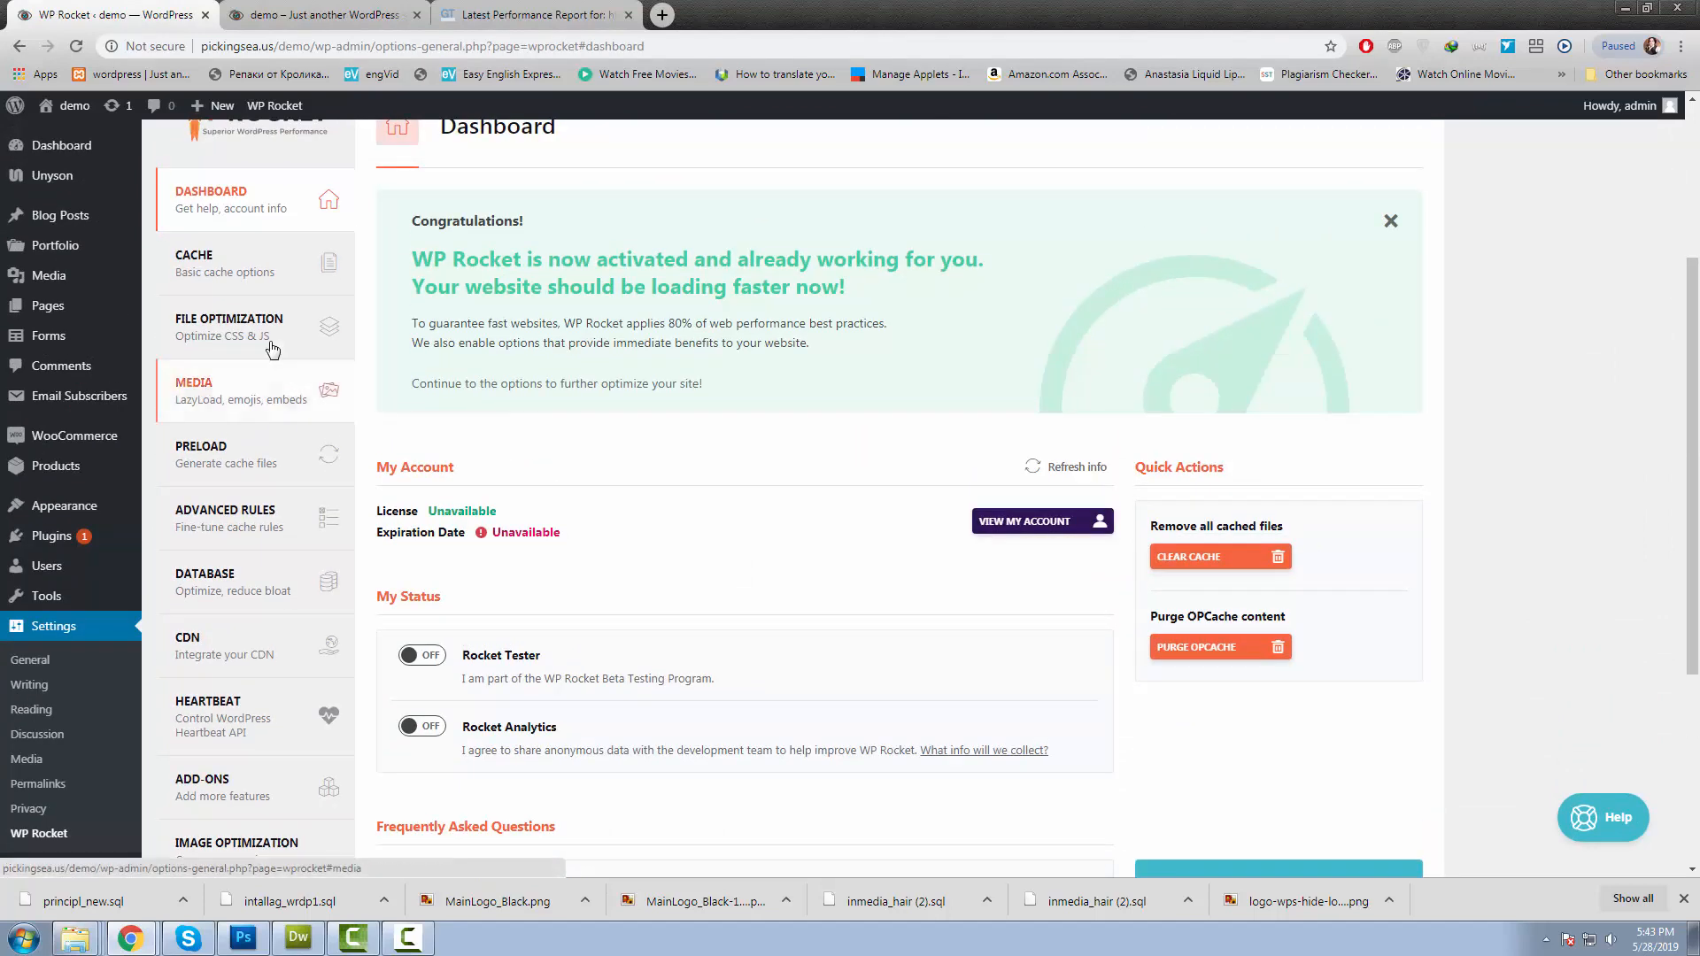
{"action": "left_click", "coordinate": [260, 282]}
{"action": "left_click", "coordinate": [397, 367]}
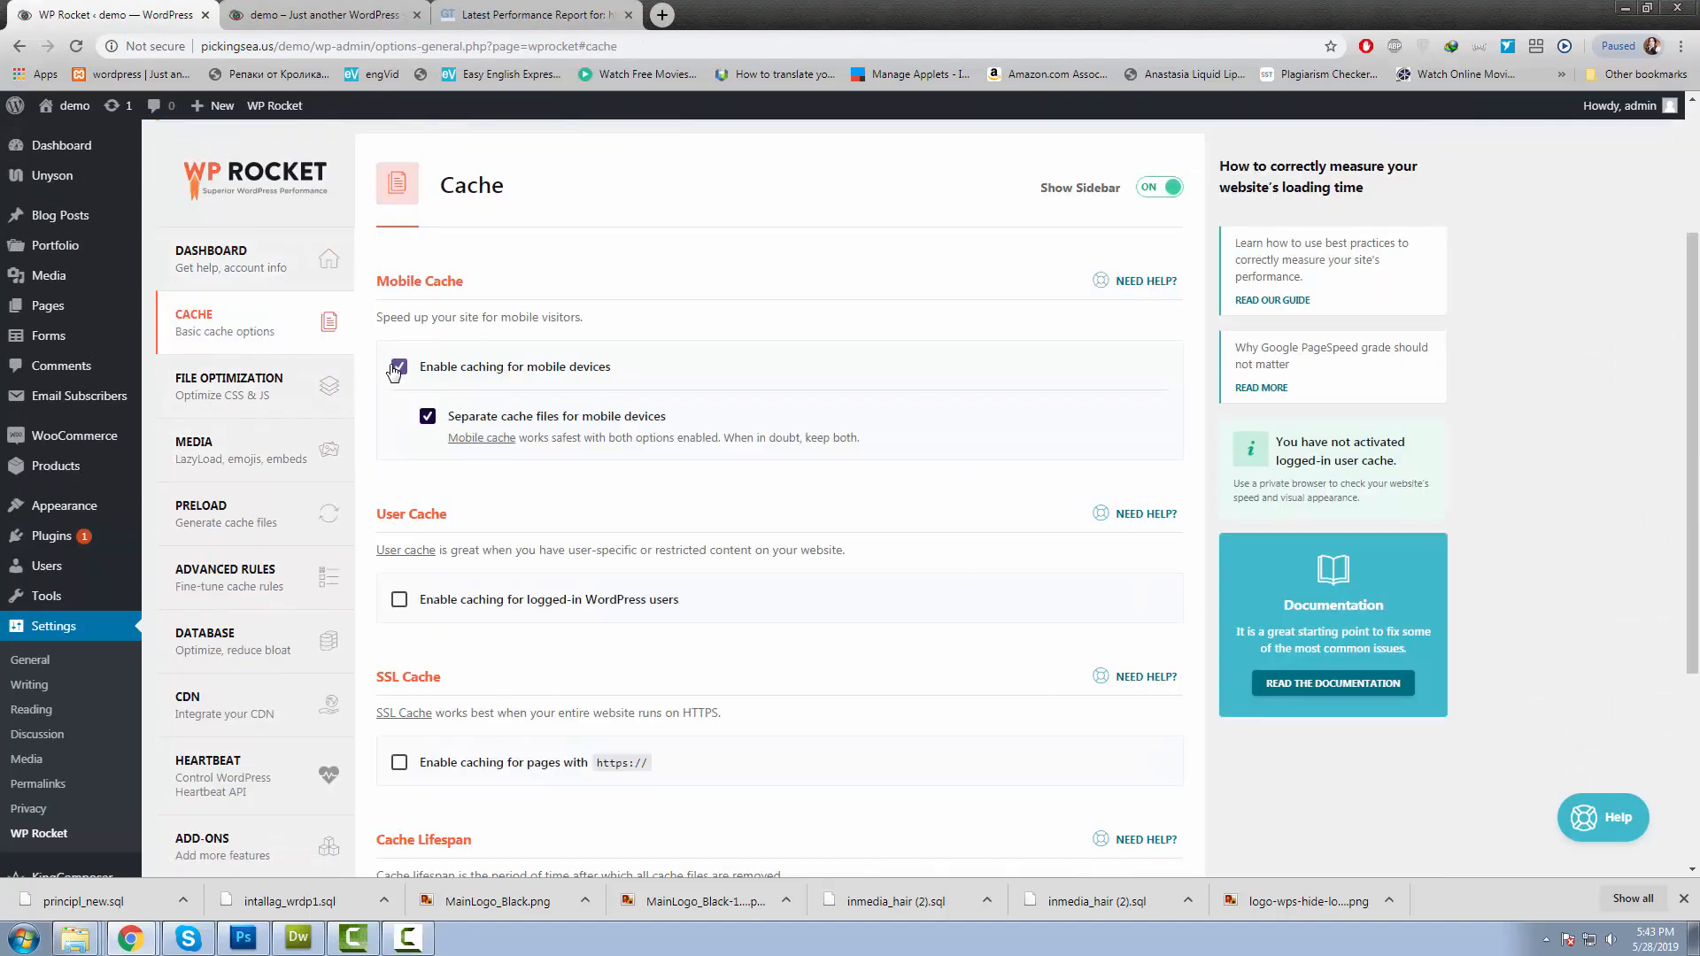
{"action": "scroll", "coordinate": [682, 495], "scroll_direction": "down", "scroll_amount": 4}
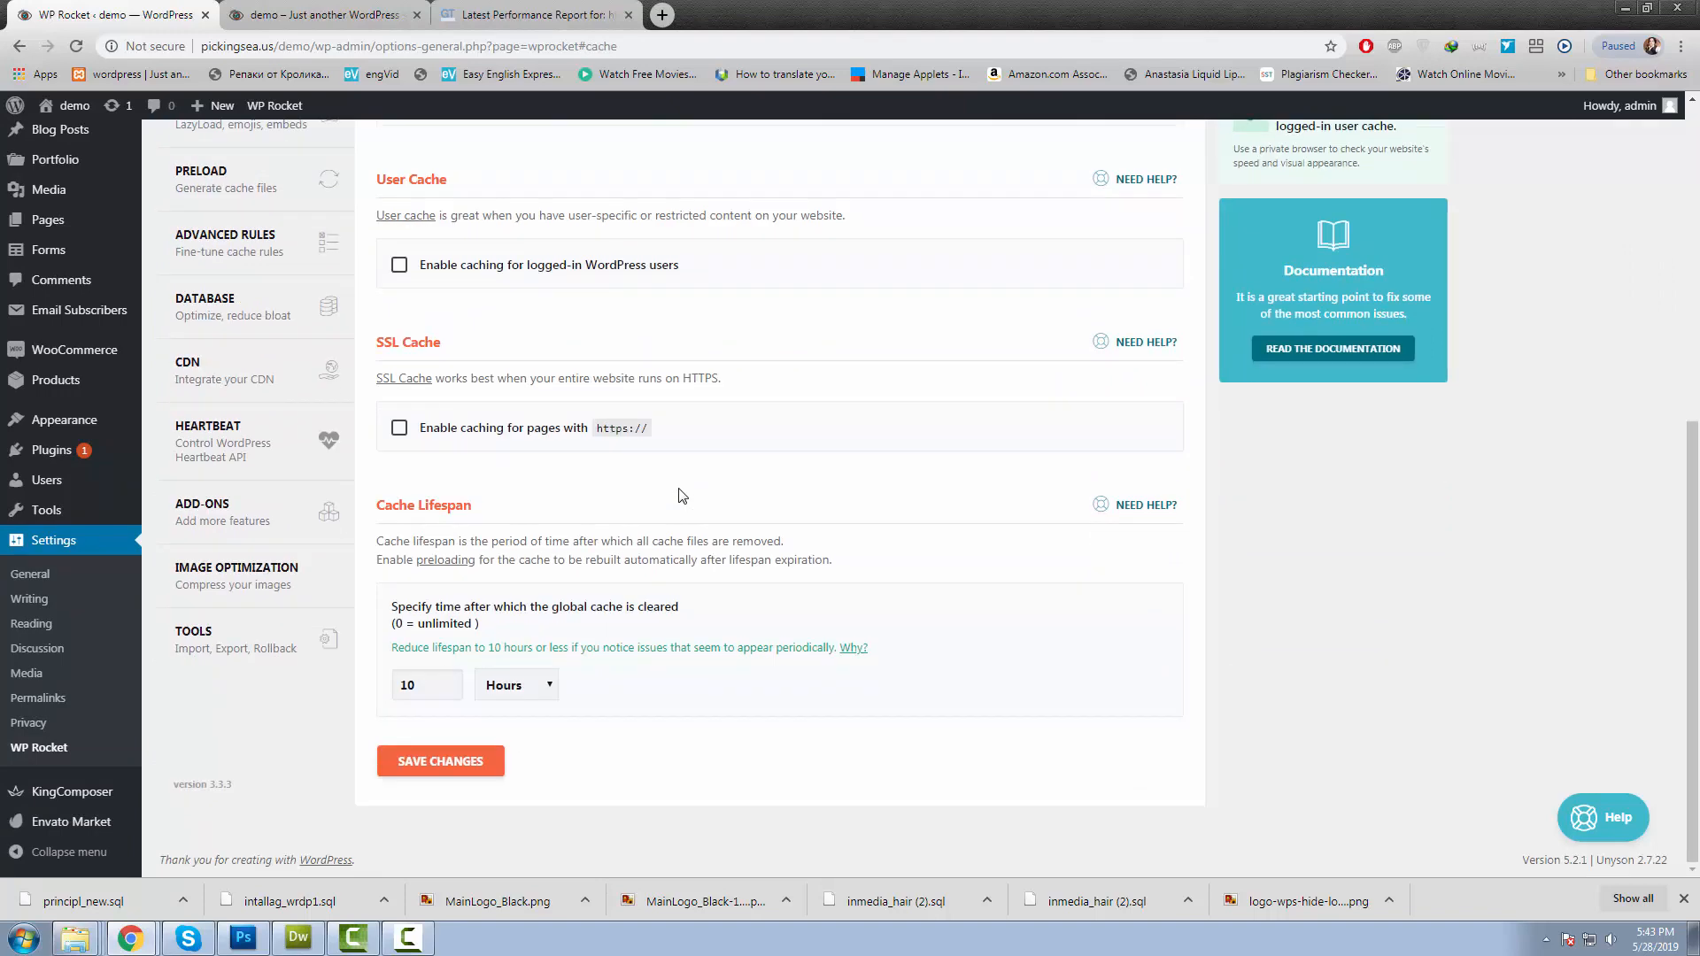
{"action": "left_click", "coordinate": [453, 762]}
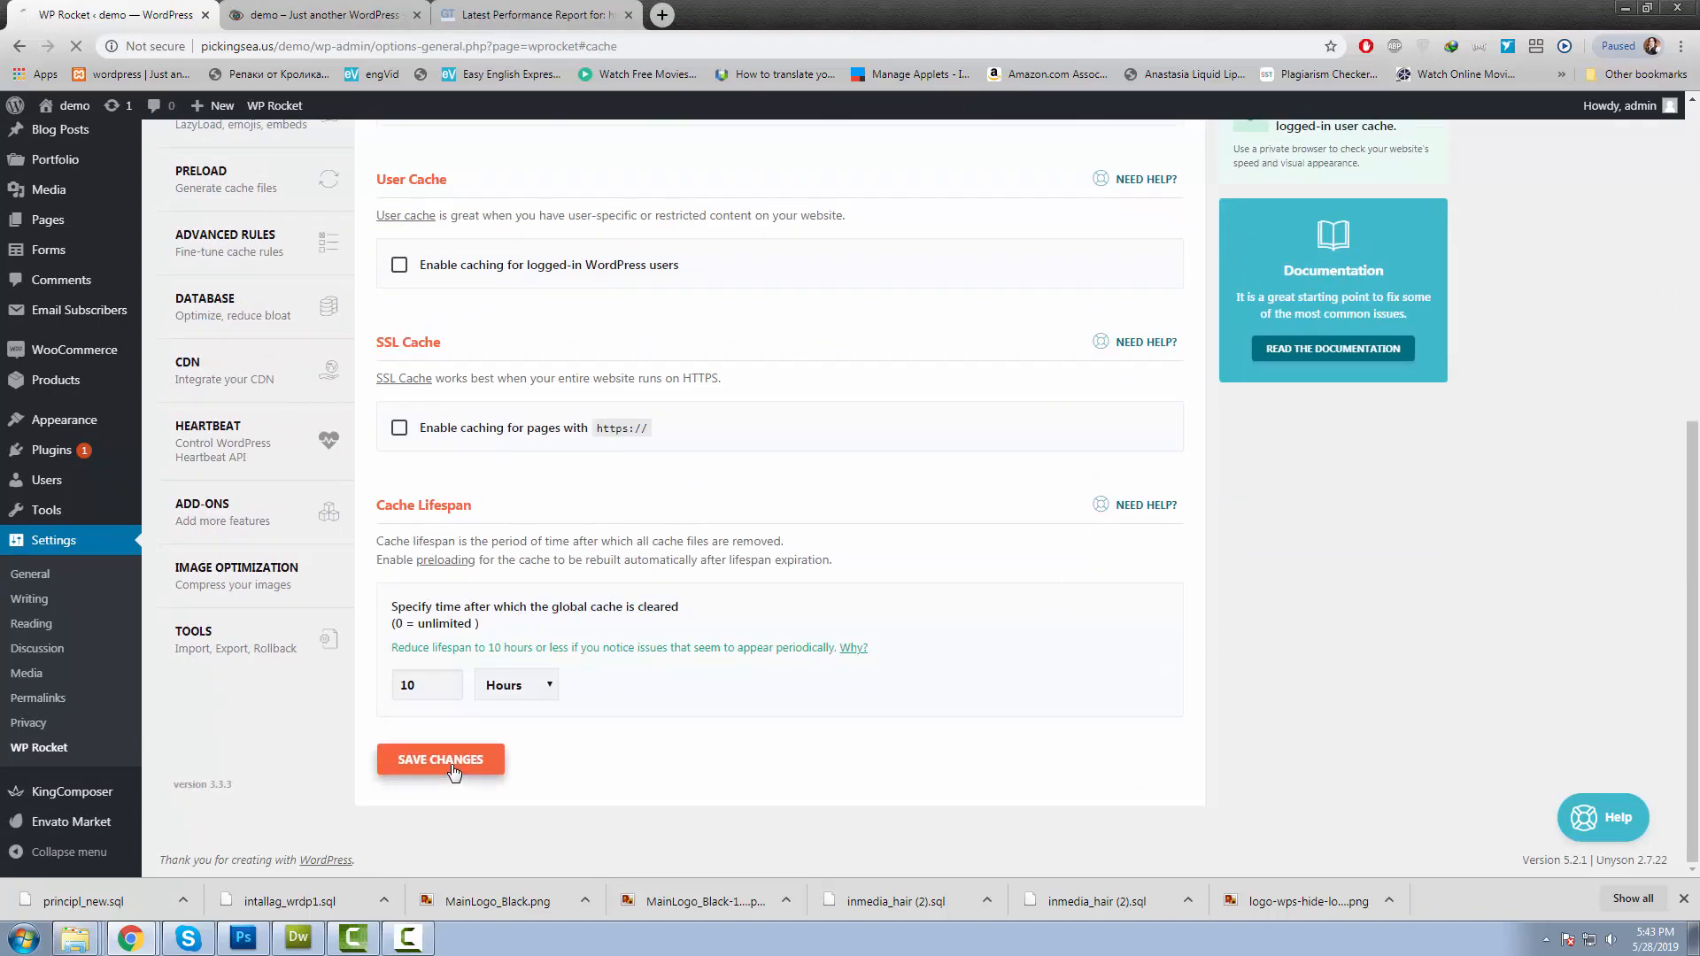
In the file optimization settings, enable Minify HTML, Combine Google Fonts files and Remove query strings from static resources.
{"action": "scroll", "coordinate": [476, 678], "scroll_direction": "up", "scroll_amount": 4}
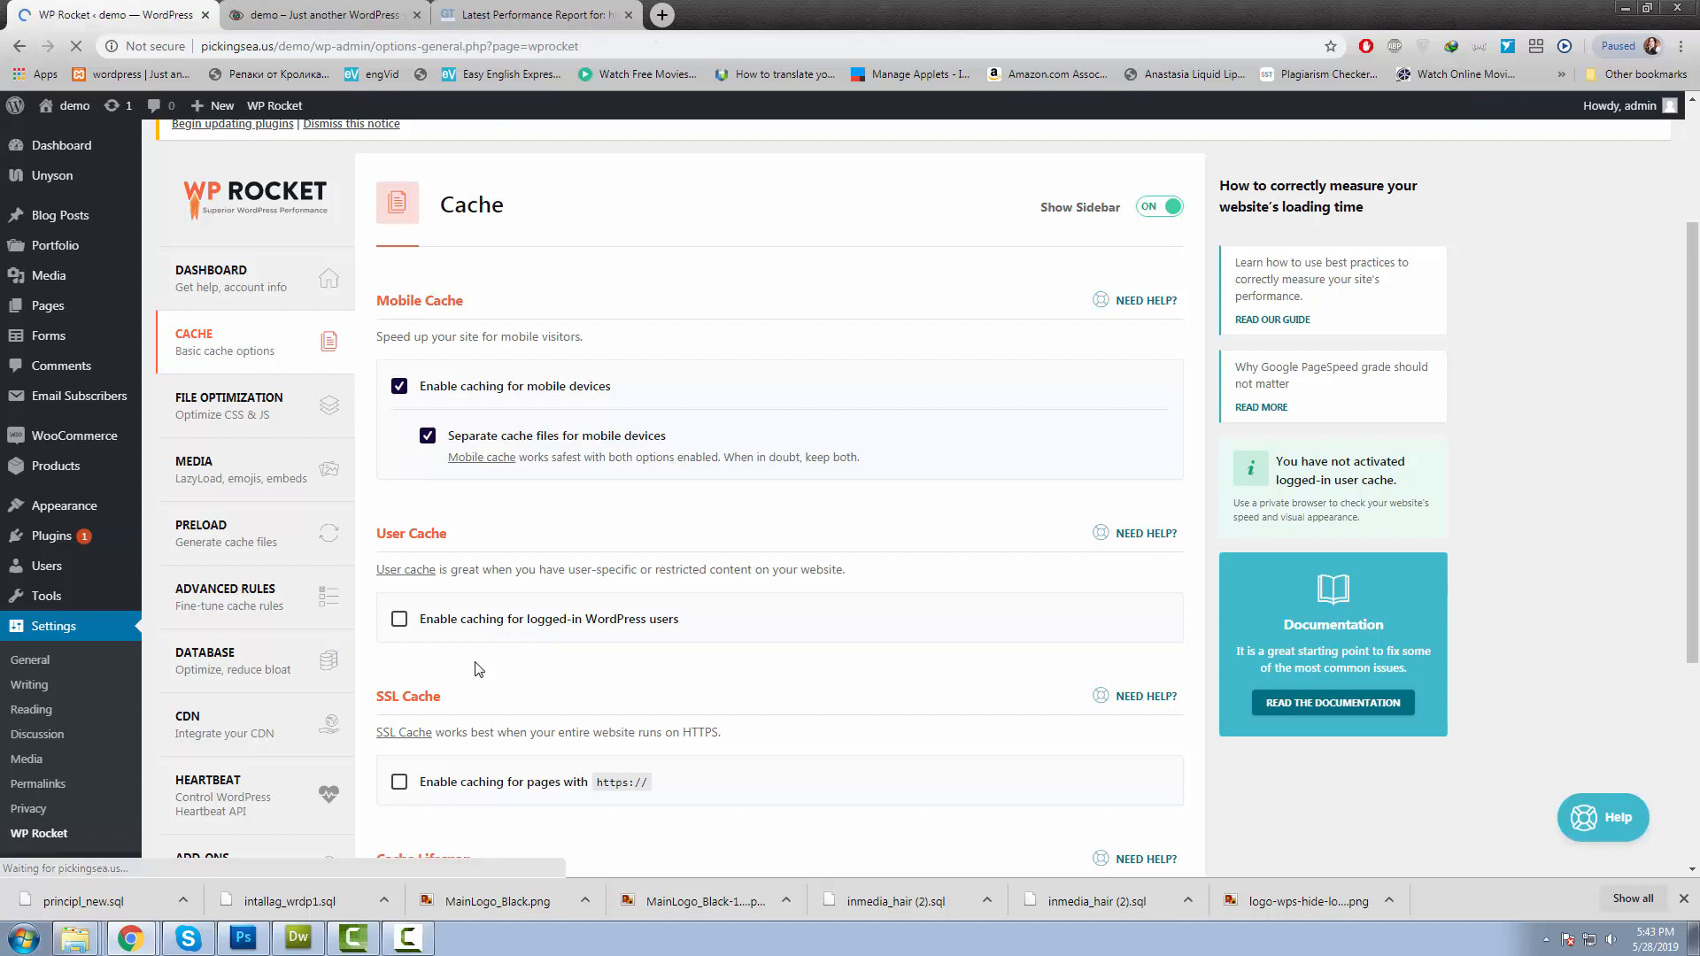
{"action": "scroll", "coordinate": [479, 670], "scroll_direction": "up", "scroll_amount": 1}
{"action": "scroll", "coordinate": [479, 669], "scroll_direction": "down", "scroll_amount": 2}
{"action": "scroll", "coordinate": [474, 651], "scroll_direction": "down", "scroll_amount": 2}
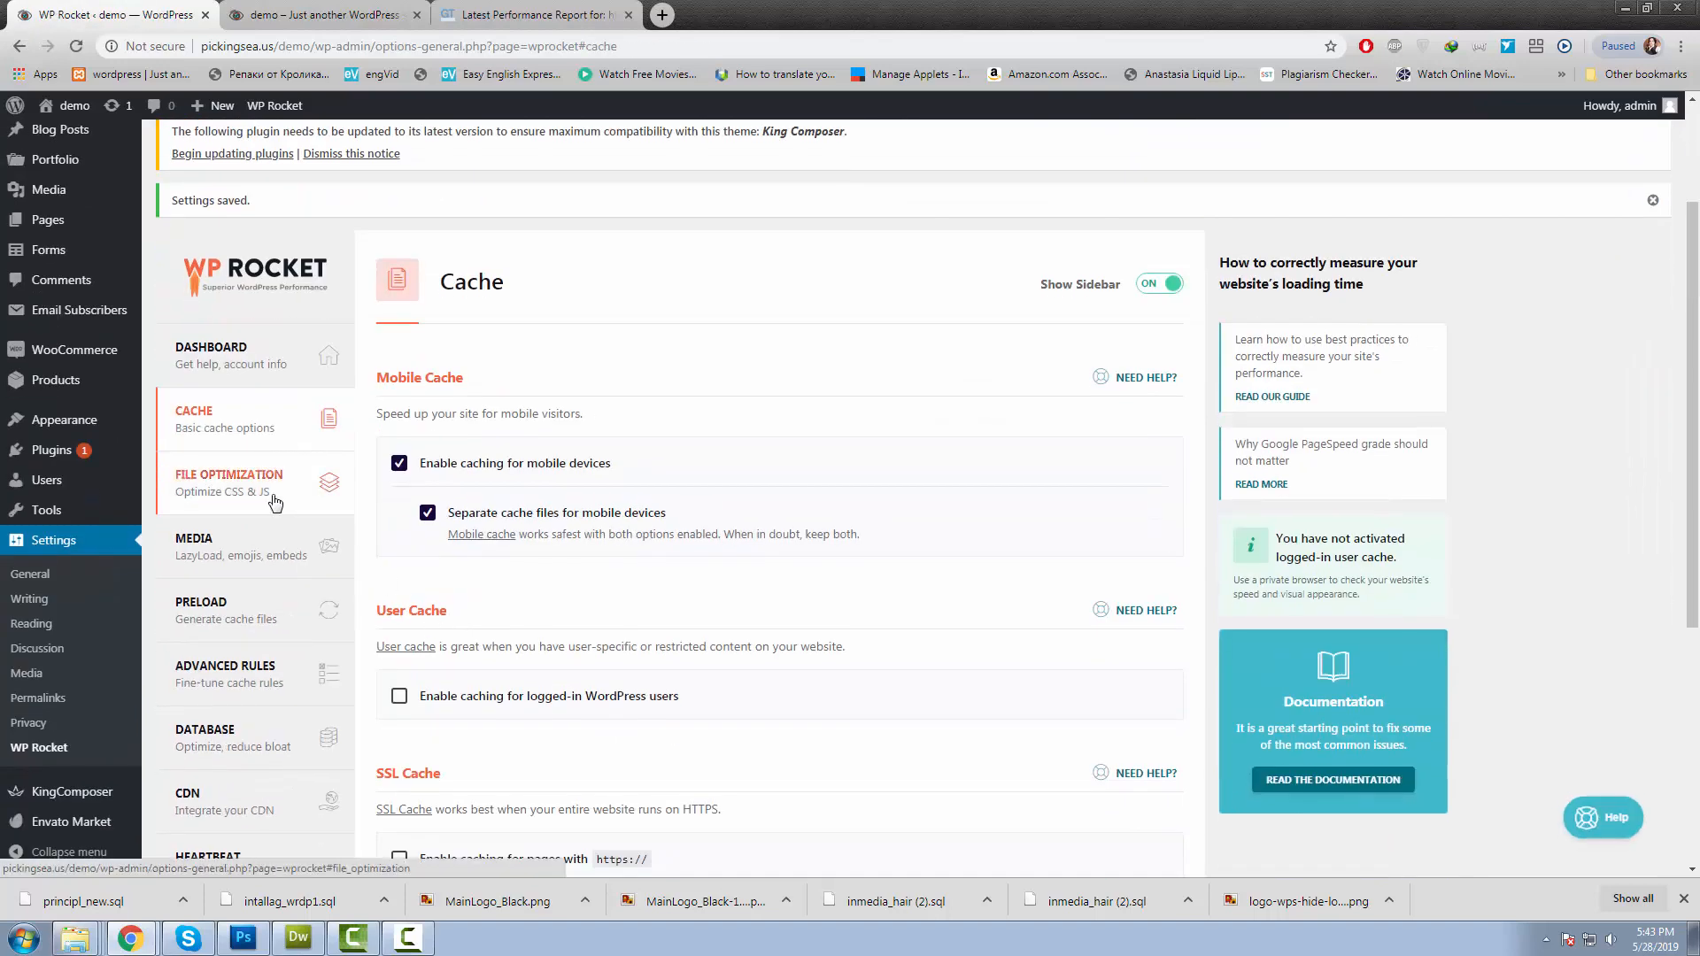
{"action": "left_click", "coordinate": [327, 484]}
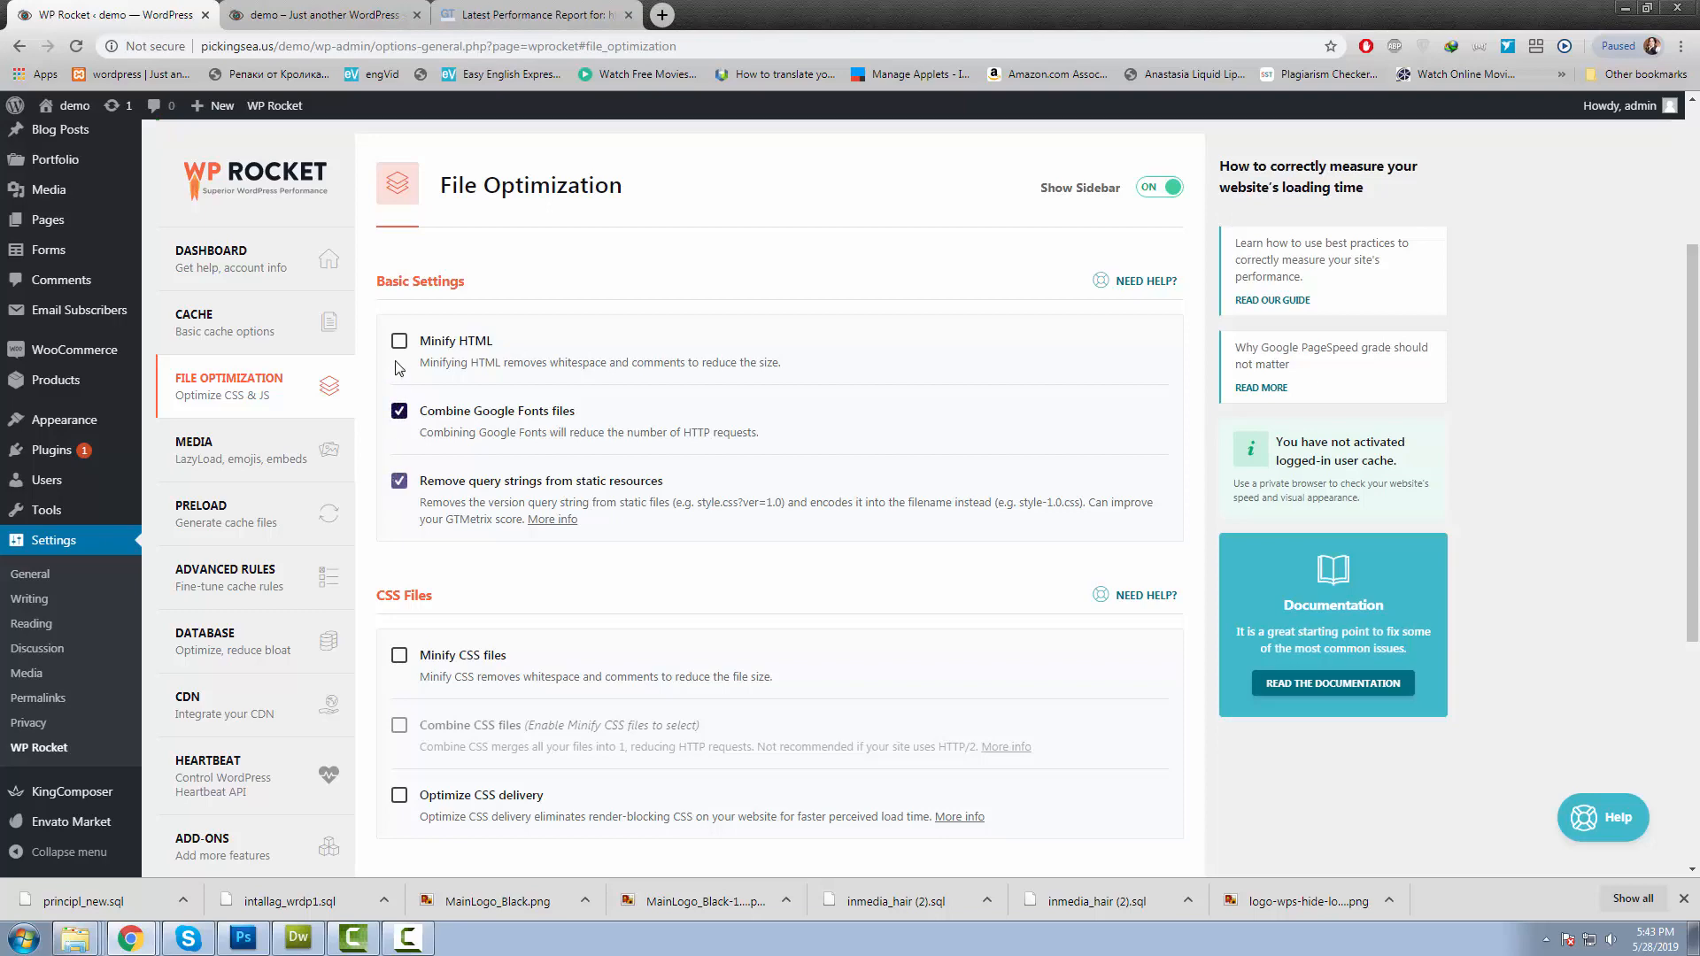
{"action": "scroll", "coordinate": [639, 553], "scroll_direction": "down", "scroll_amount": 2}
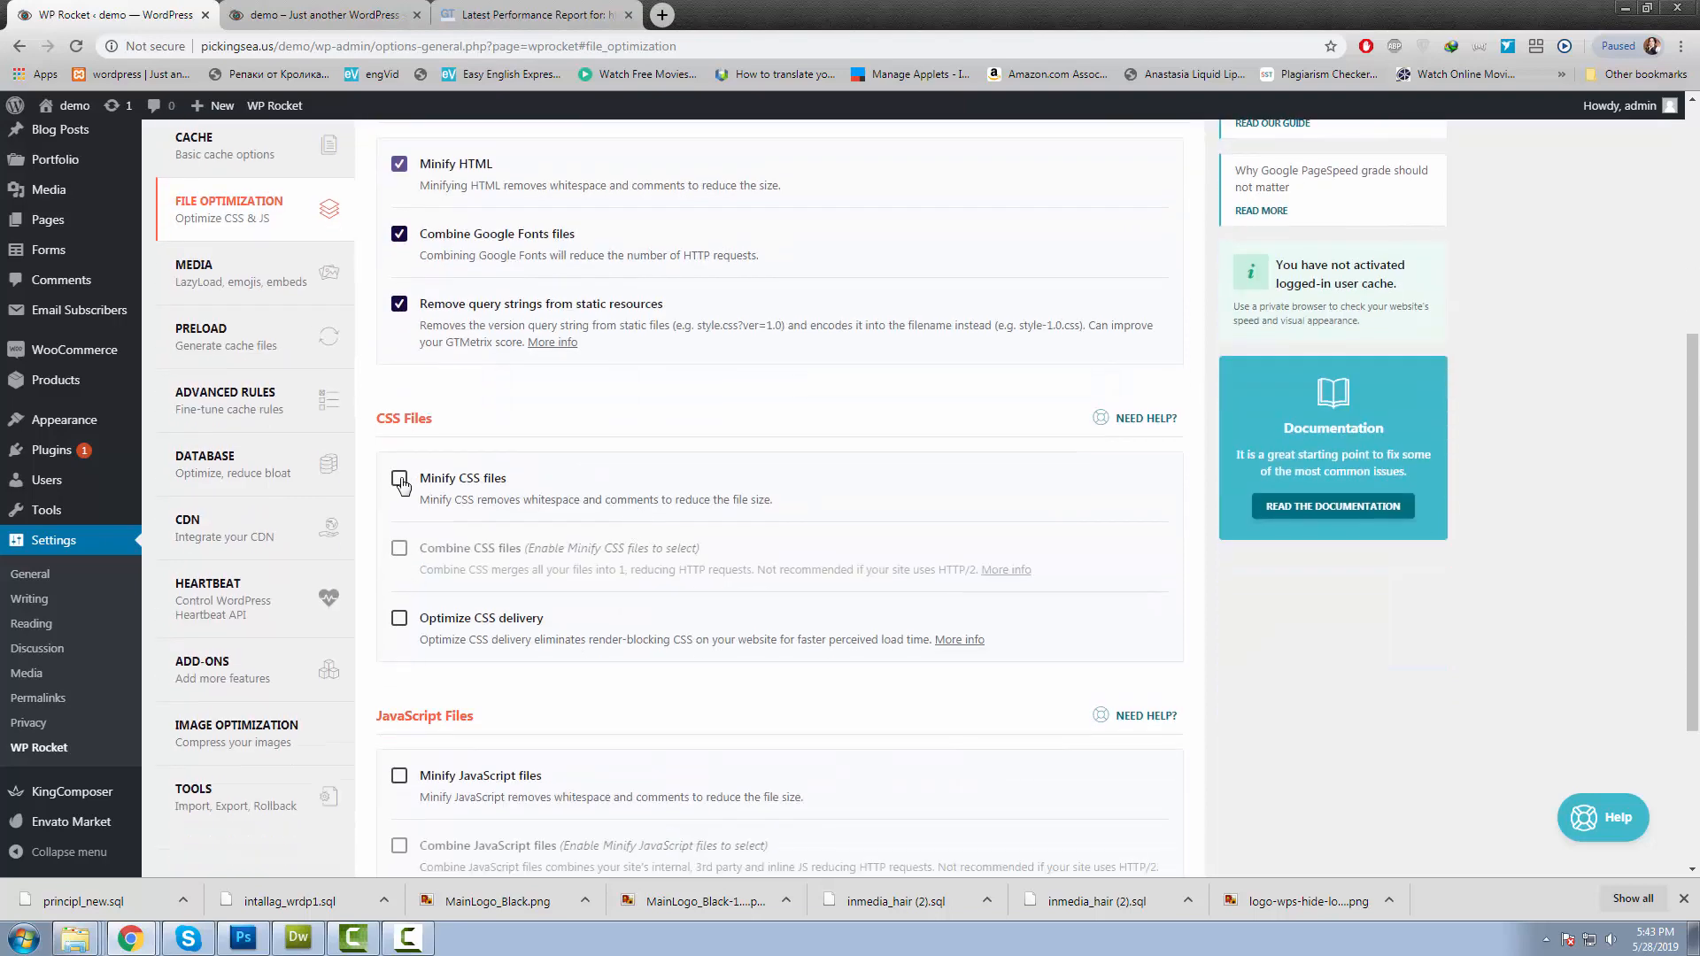
Activate Minify CSS files and Combine CSS files in the file optimization settings.
{"action": "left_click", "coordinate": [400, 479]}
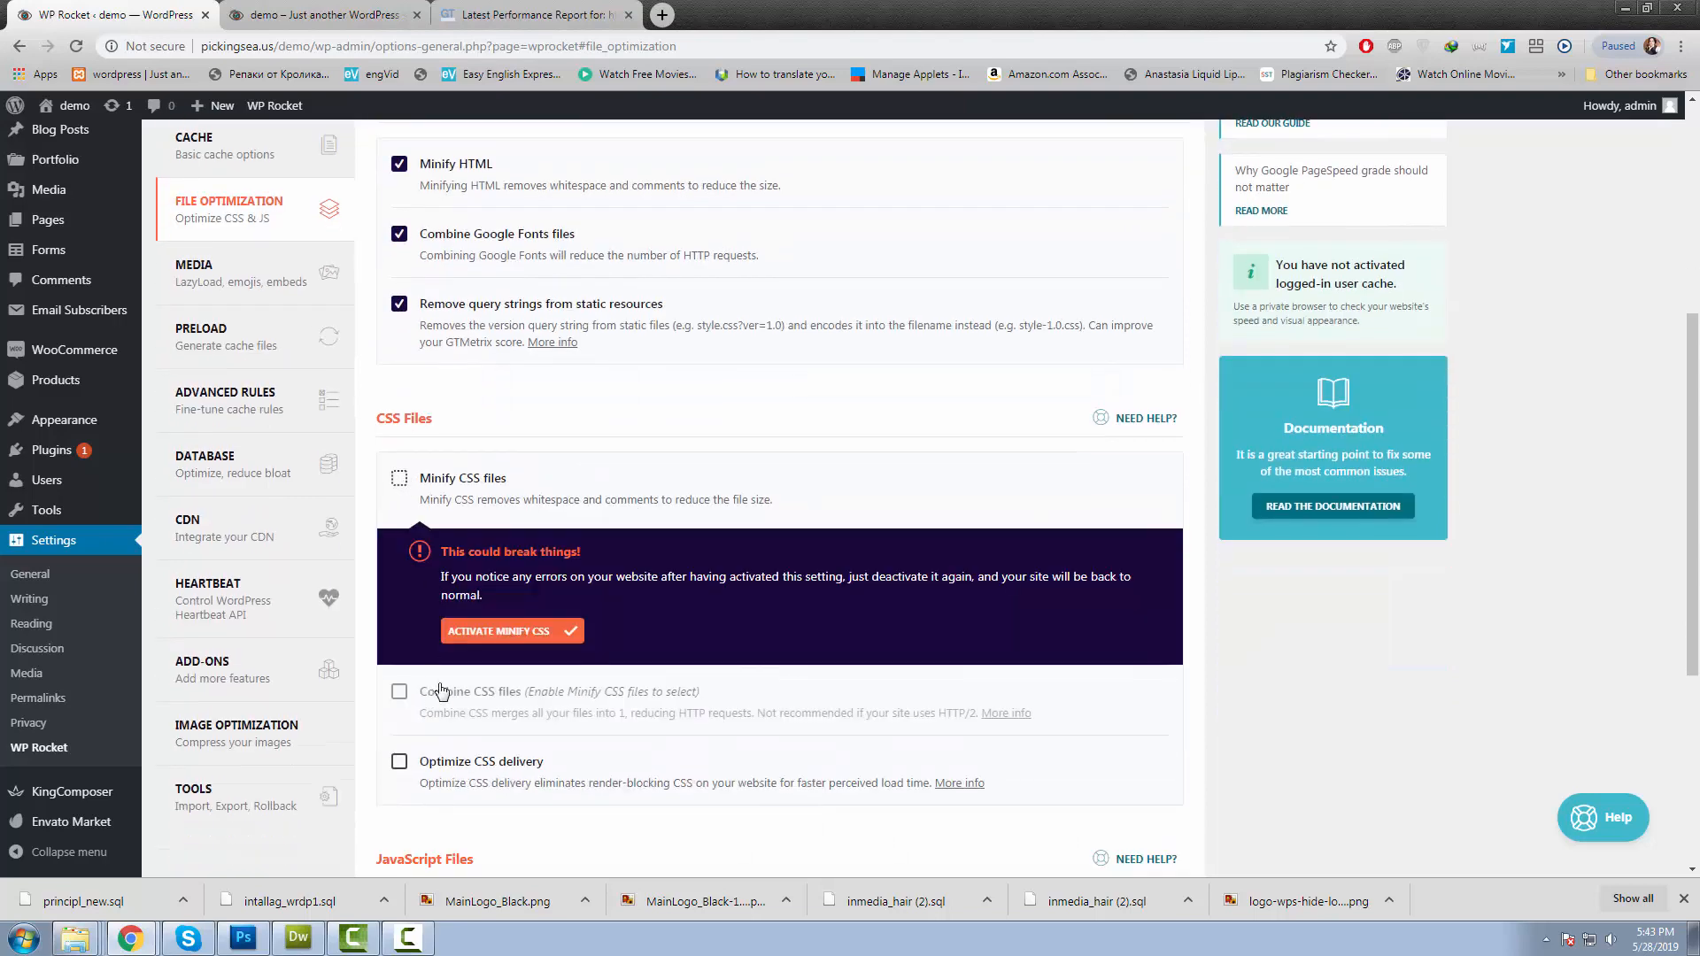
{"action": "left_click", "coordinate": [484, 634]}
{"action": "left_click", "coordinate": [399, 552]}
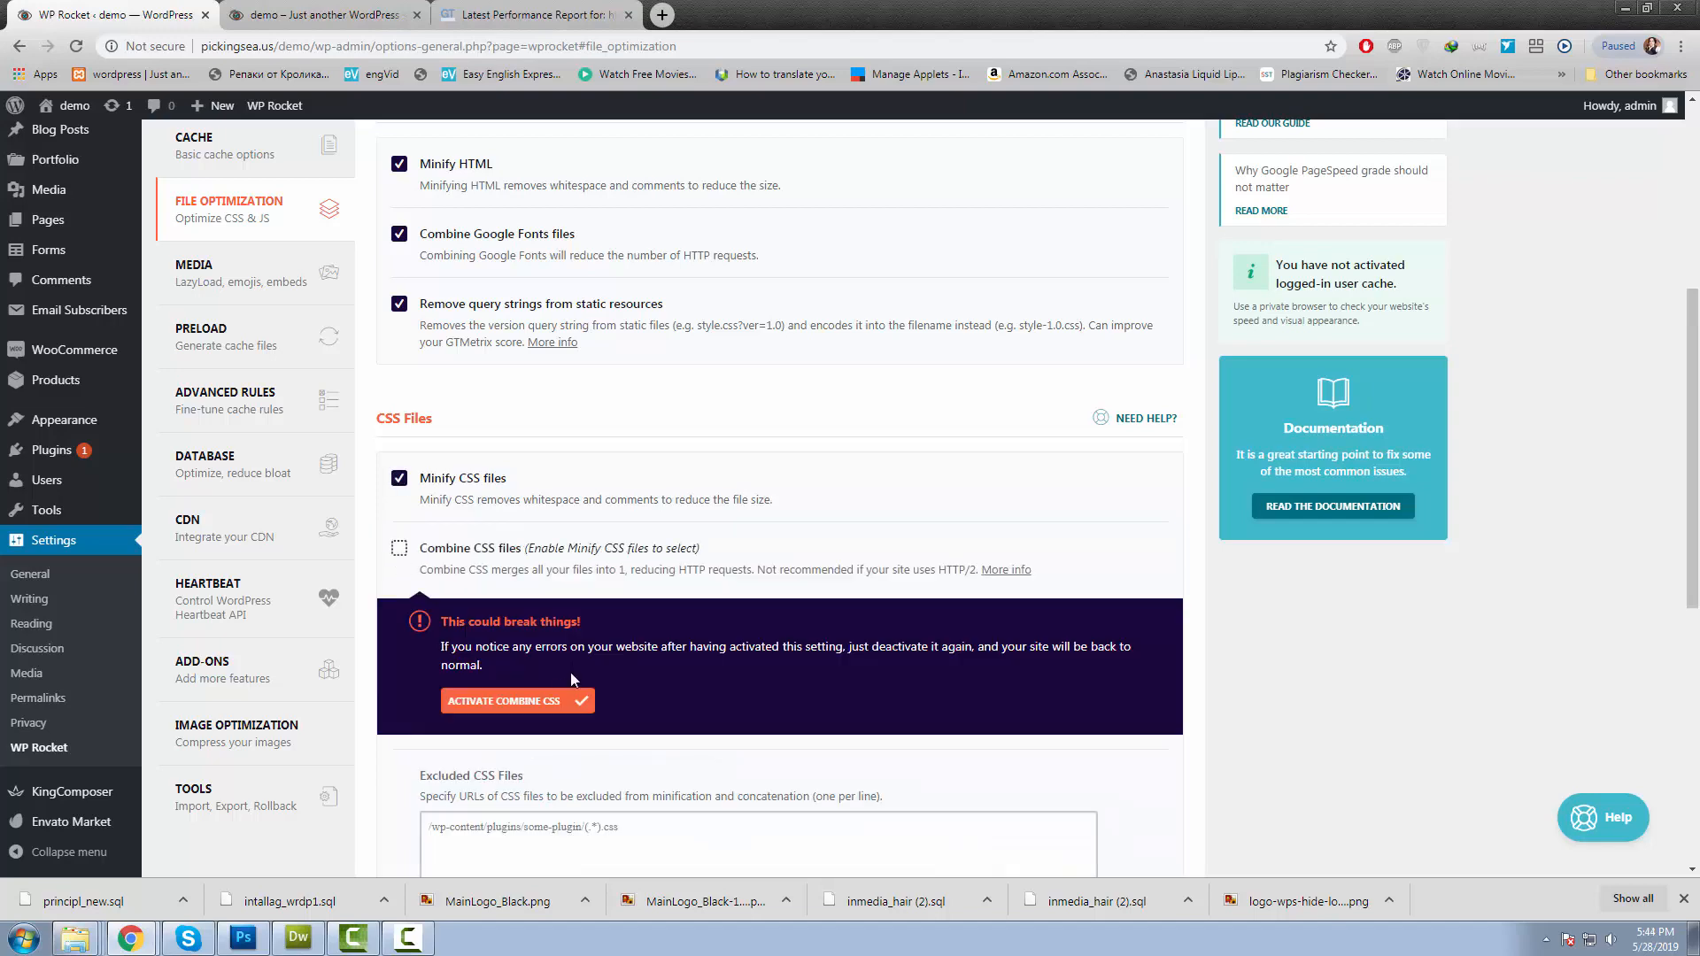
{"action": "left_click", "coordinate": [544, 694]}
Activate Minify JavaScript files and Combine JavaScript files, and save the file optimization settings.
{"action": "scroll", "coordinate": [514, 687], "scroll_direction": "down", "scroll_amount": 4}
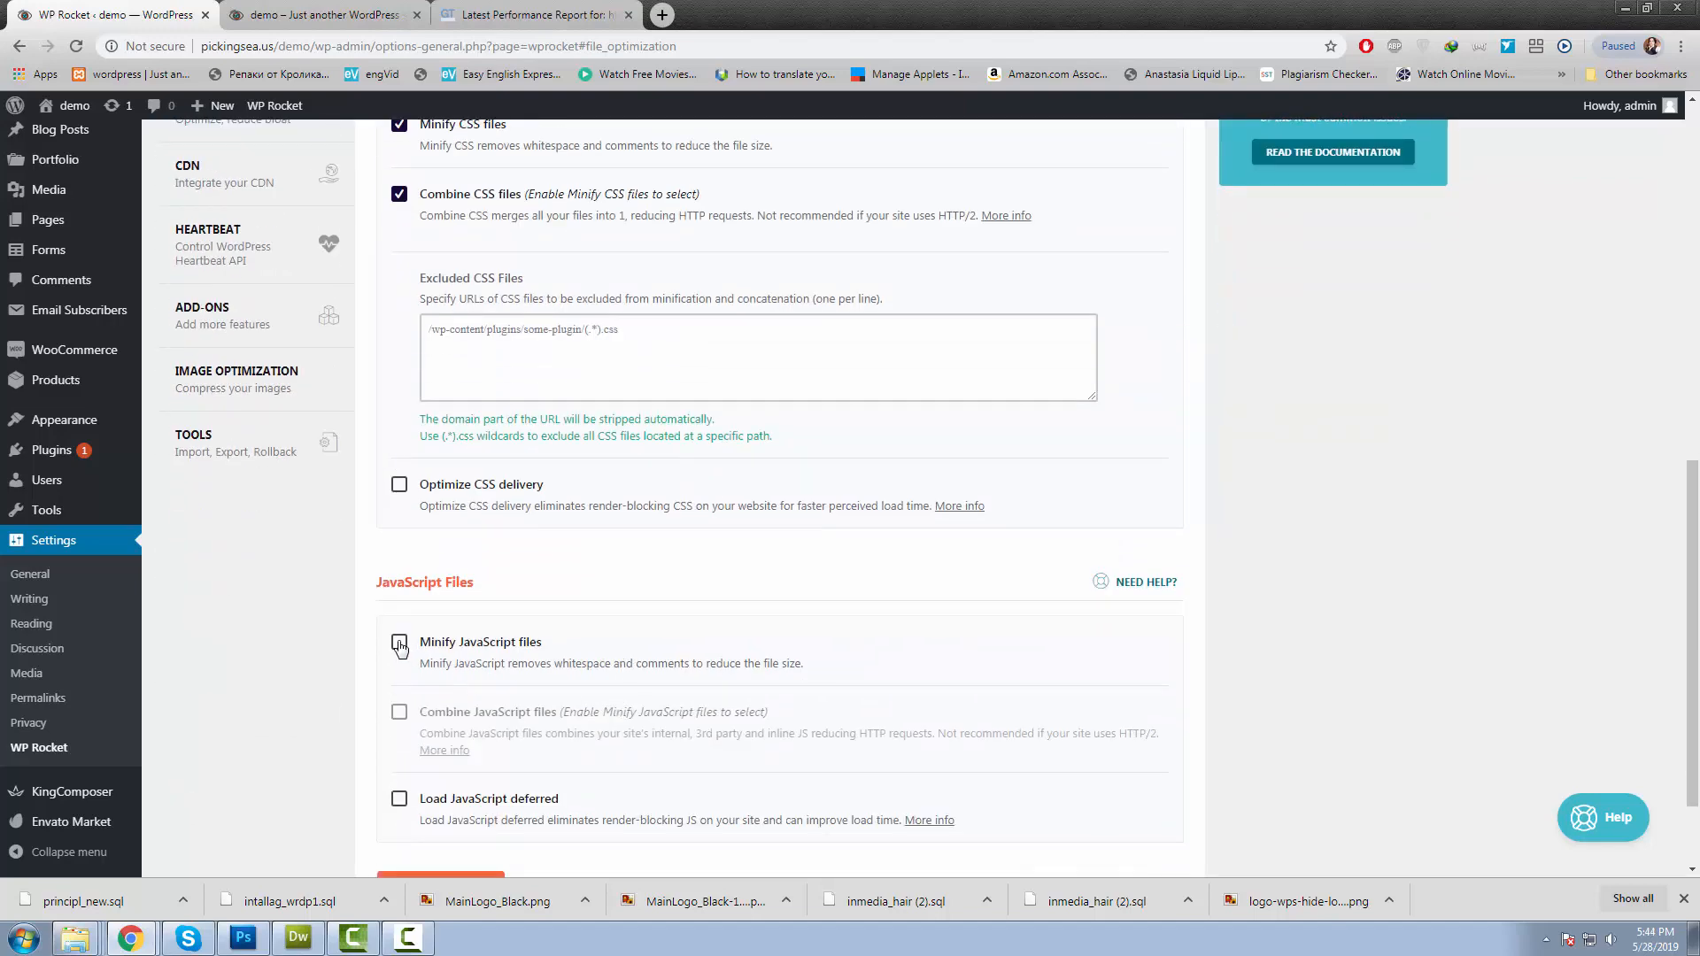
{"action": "left_click", "coordinate": [399, 644]}
{"action": "left_click", "coordinate": [522, 792]}
{"action": "scroll", "coordinate": [531, 709], "scroll_direction": "down", "scroll_amount": 2}
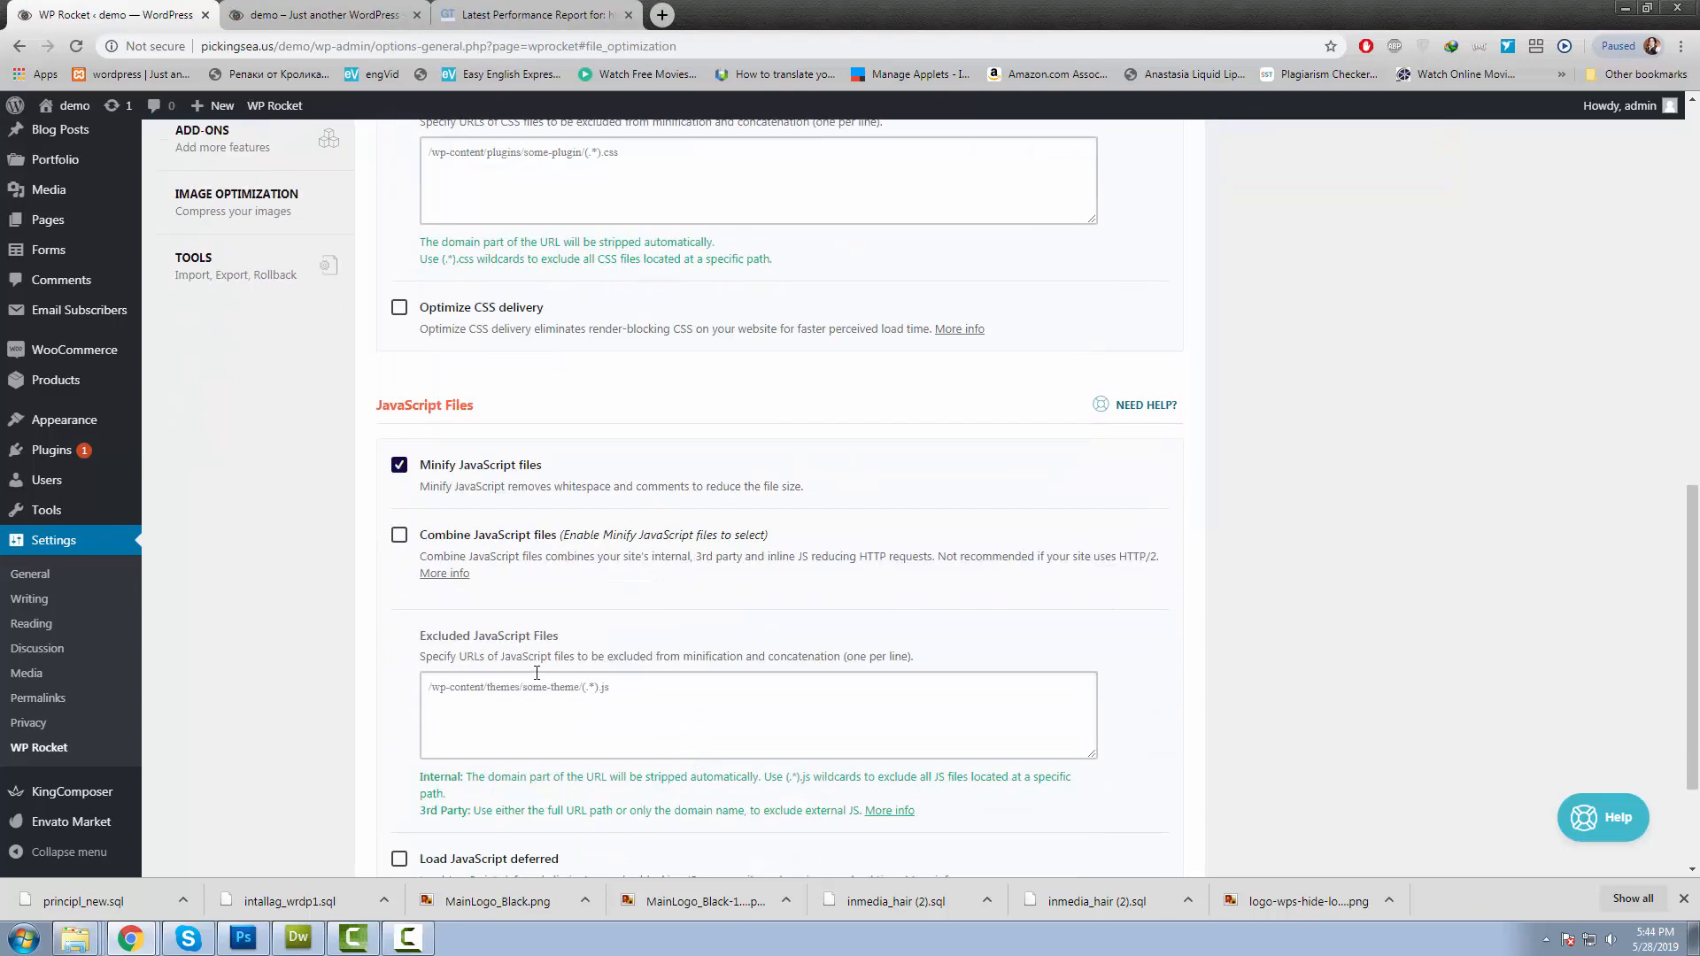
{"action": "left_click", "coordinate": [399, 536]}
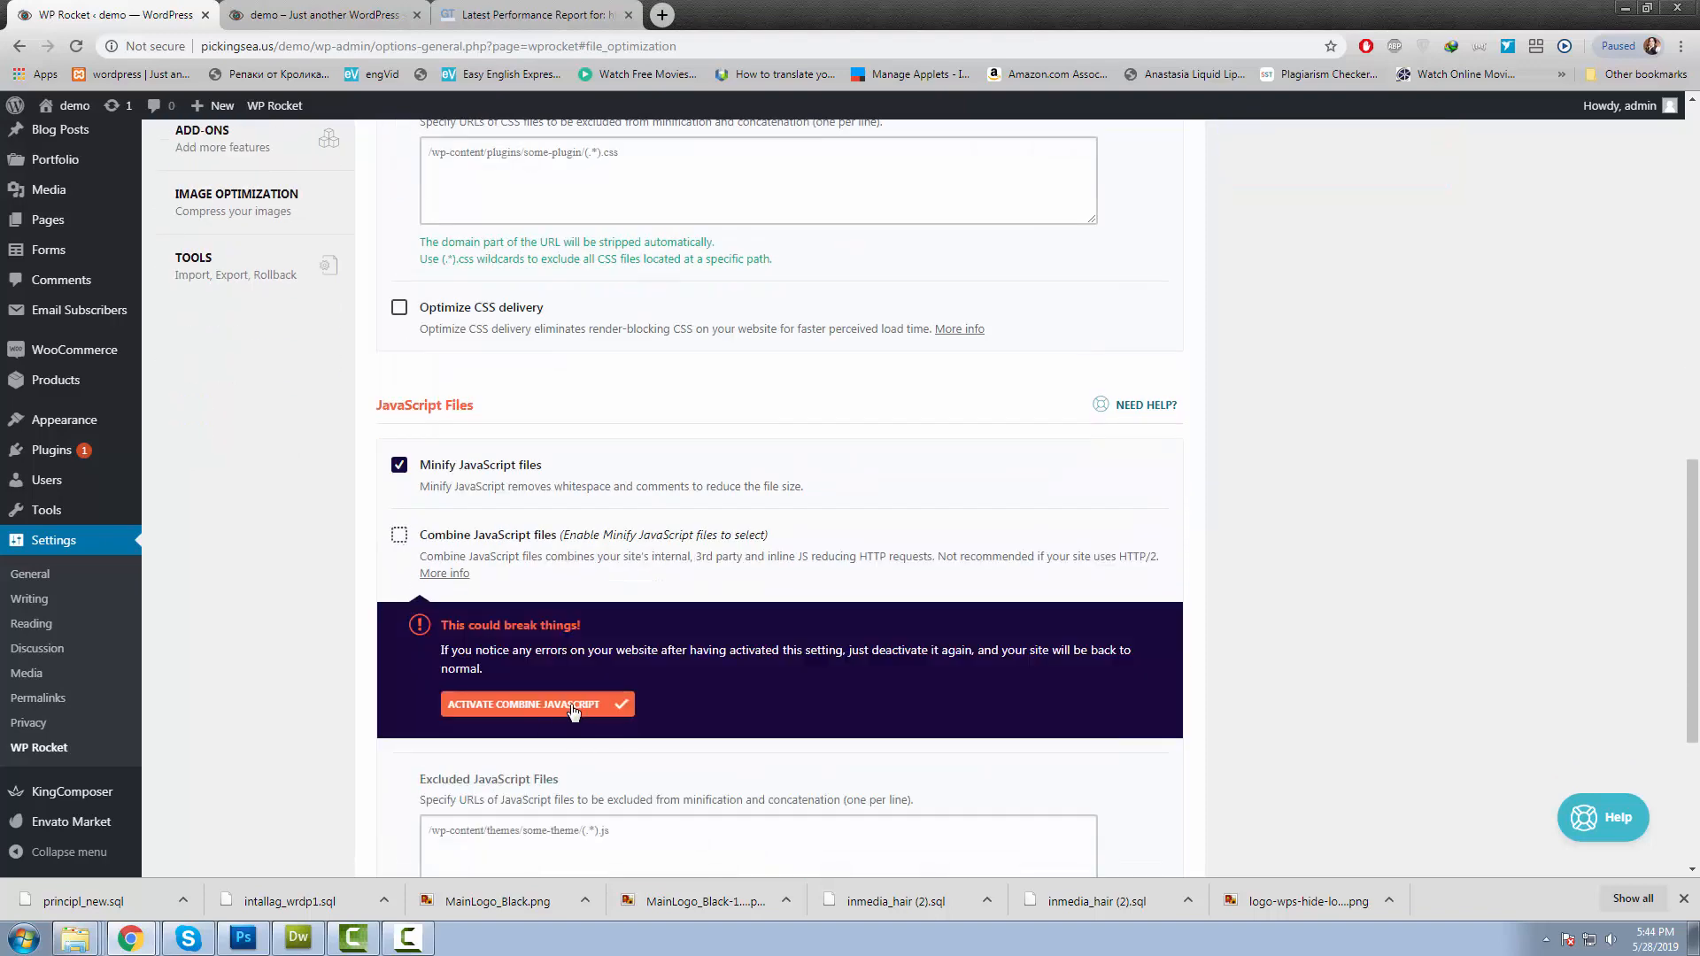
{"action": "left_click", "coordinate": [549, 708]}
{"action": "scroll", "coordinate": [602, 722], "scroll_direction": "down", "scroll_amount": 4}
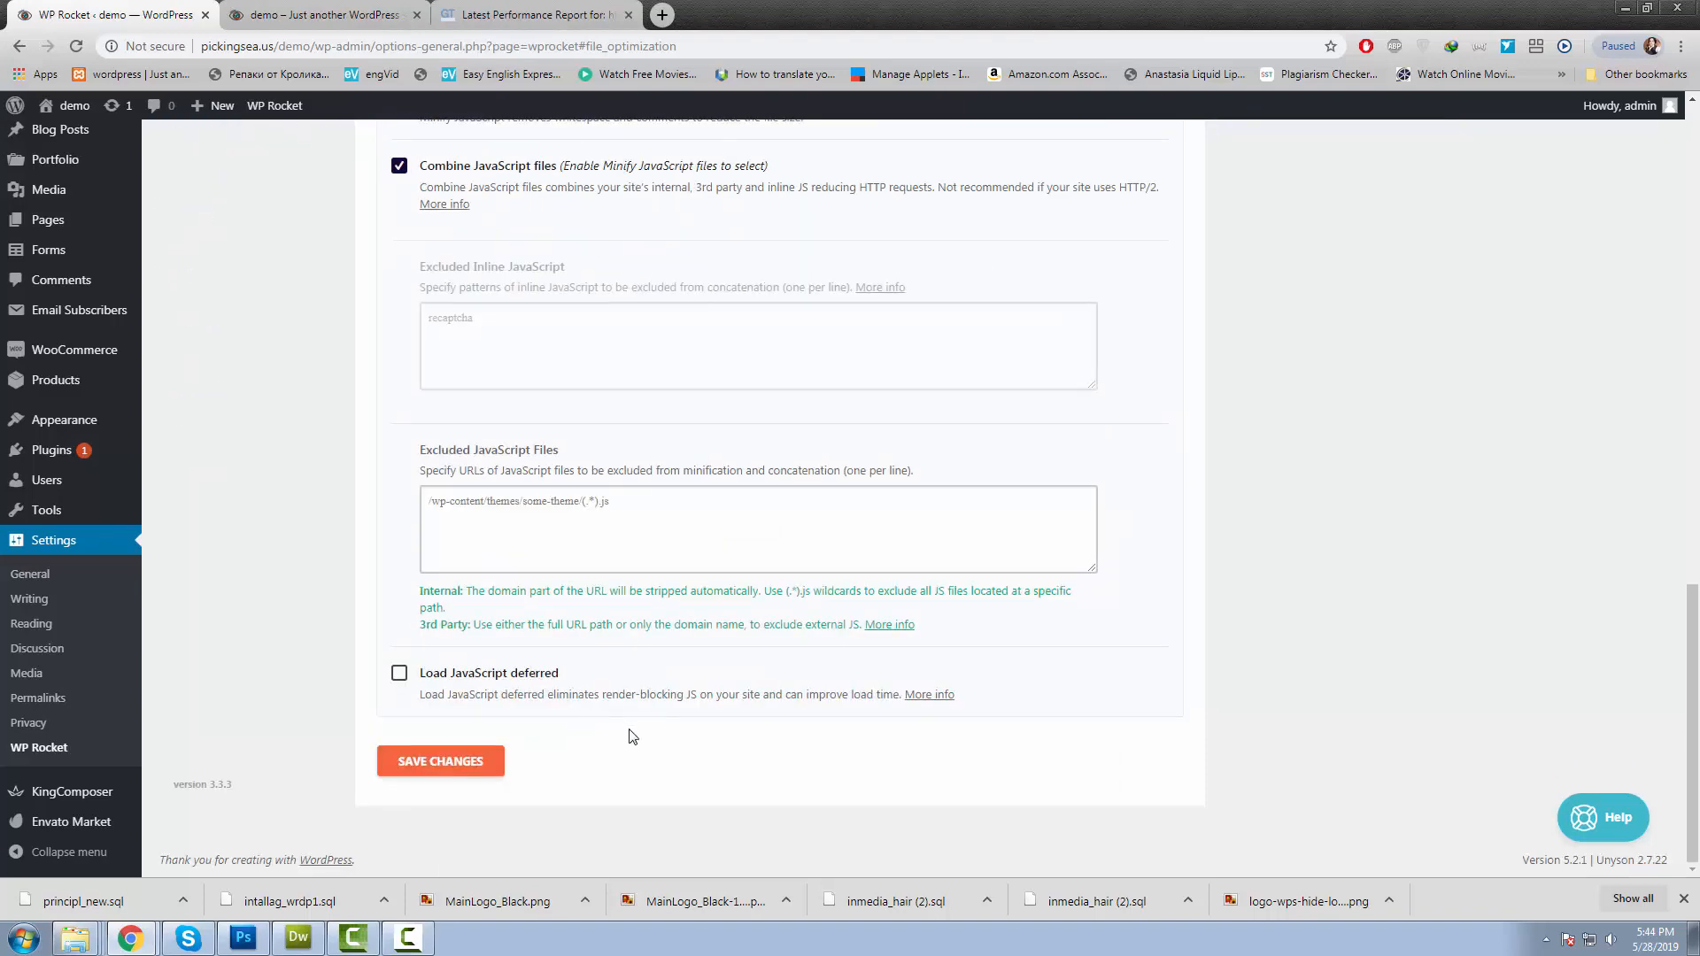
{"action": "left_click", "coordinate": [475, 763]}
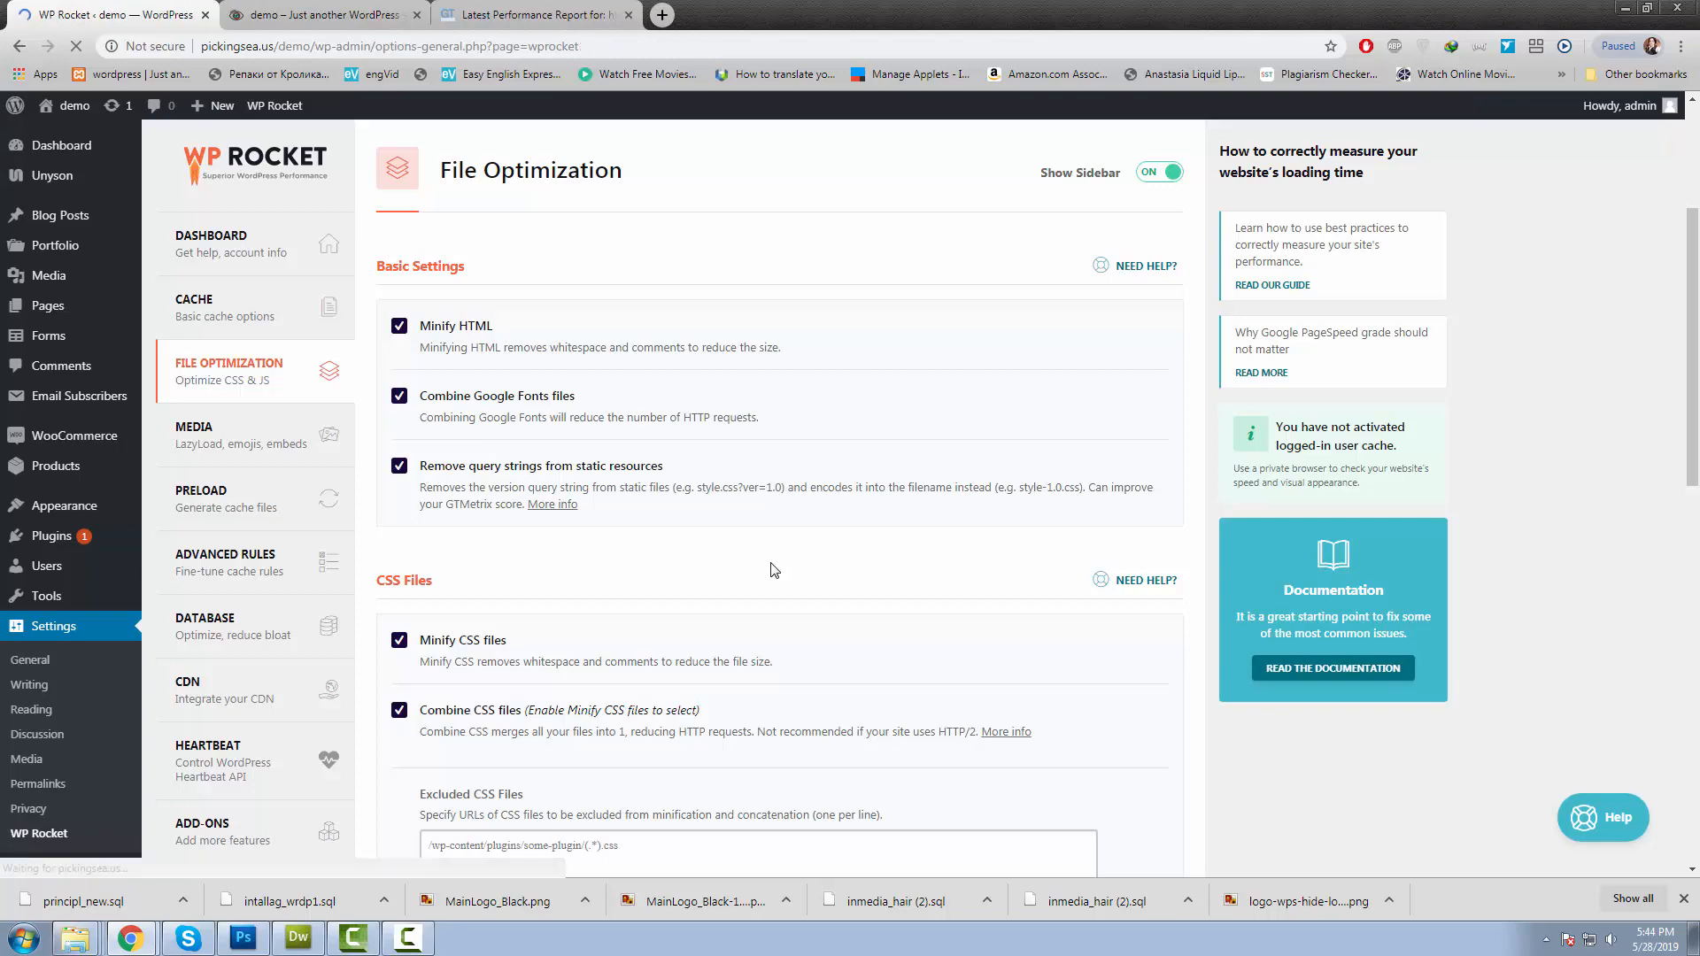
Enable the Disable Emoji option in WP Rocket's media settings, leaving LazyLoad off, and save the changes.
{"action": "scroll", "coordinate": [774, 570], "scroll_direction": "down", "scroll_amount": 2}
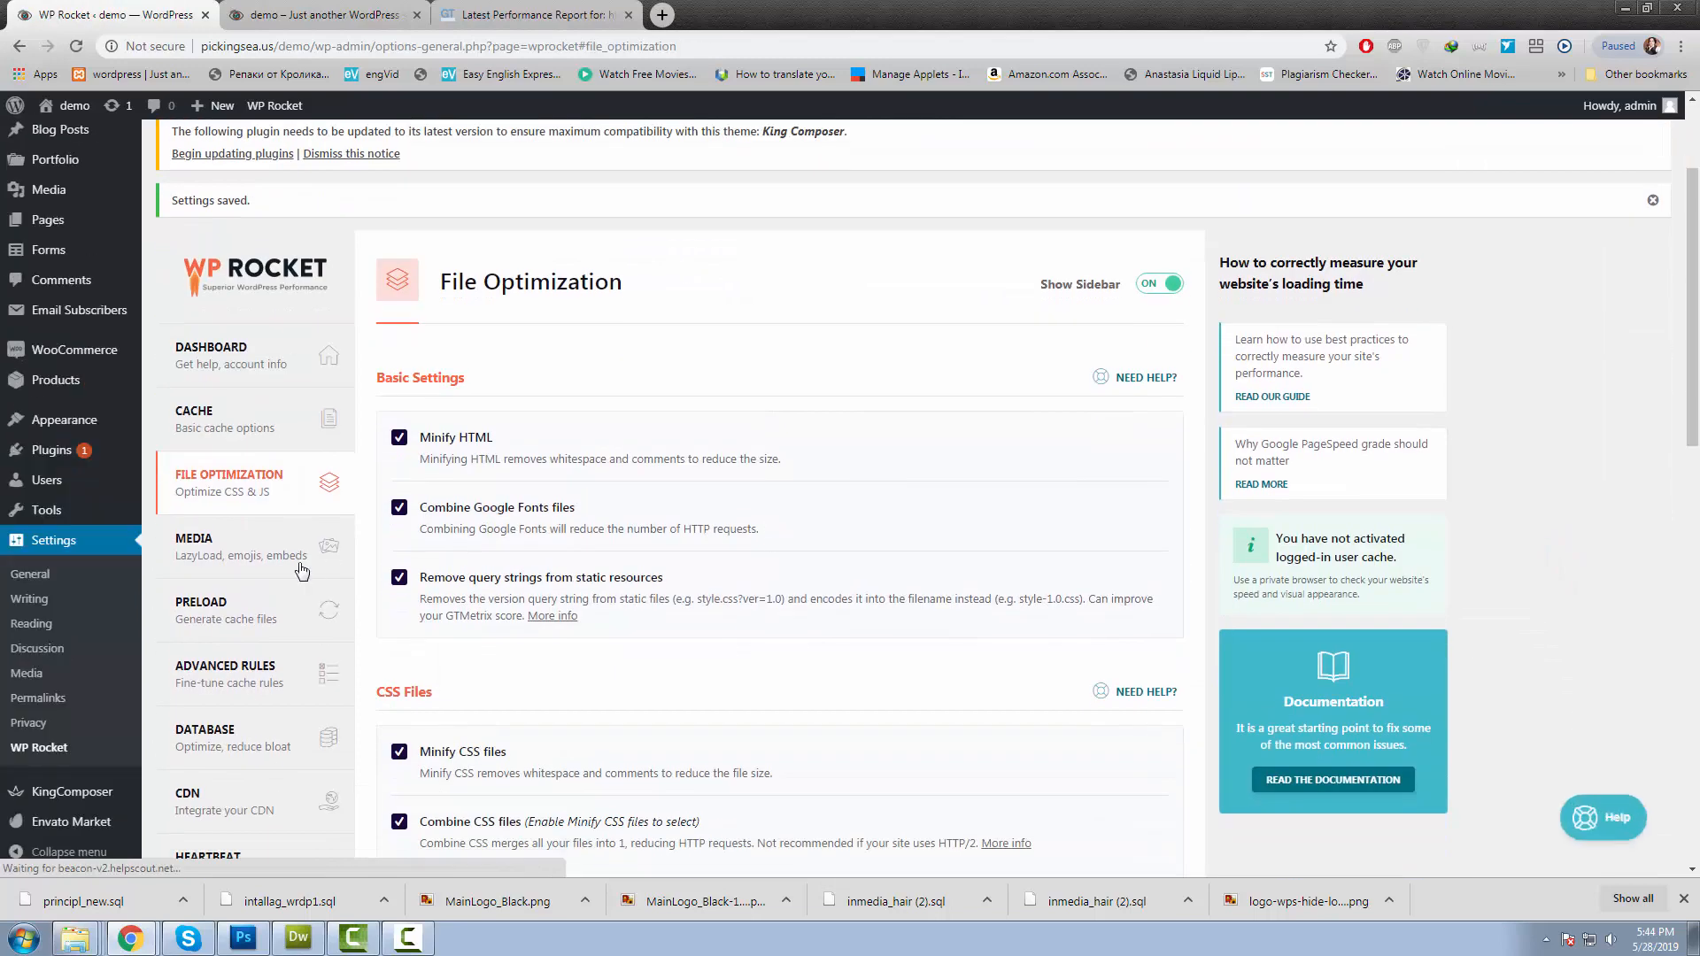
{"action": "left_click", "coordinate": [253, 564]}
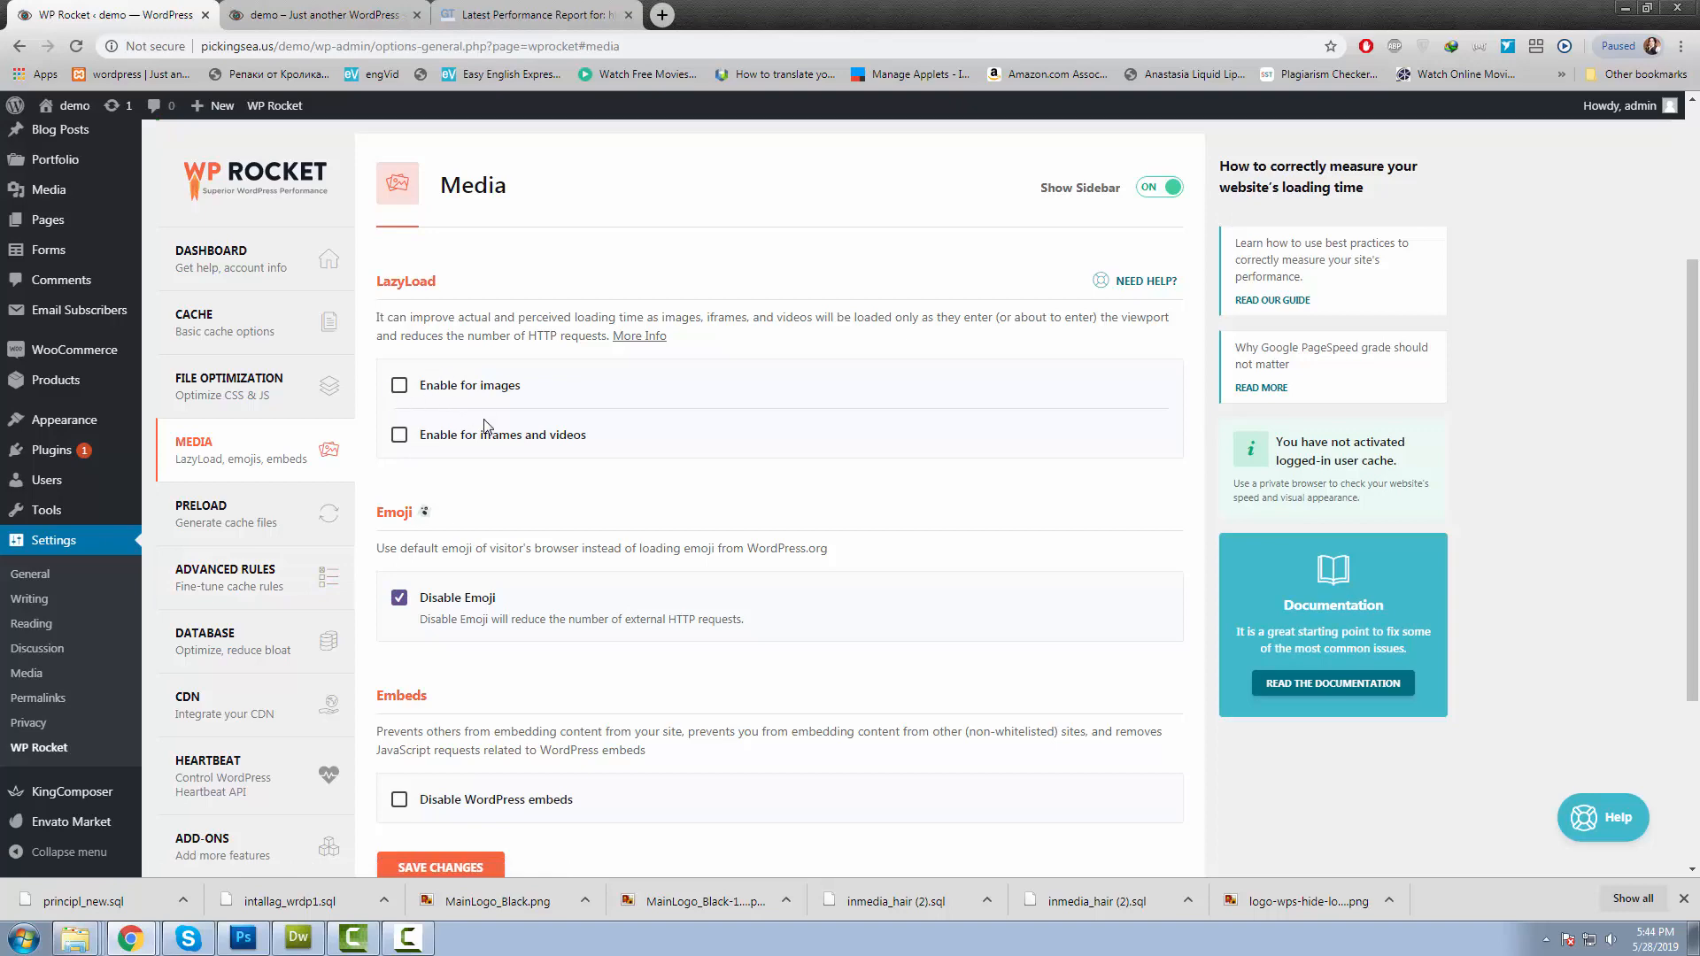
{"action": "scroll", "coordinate": [485, 426], "scroll_direction": "down", "scroll_amount": 2}
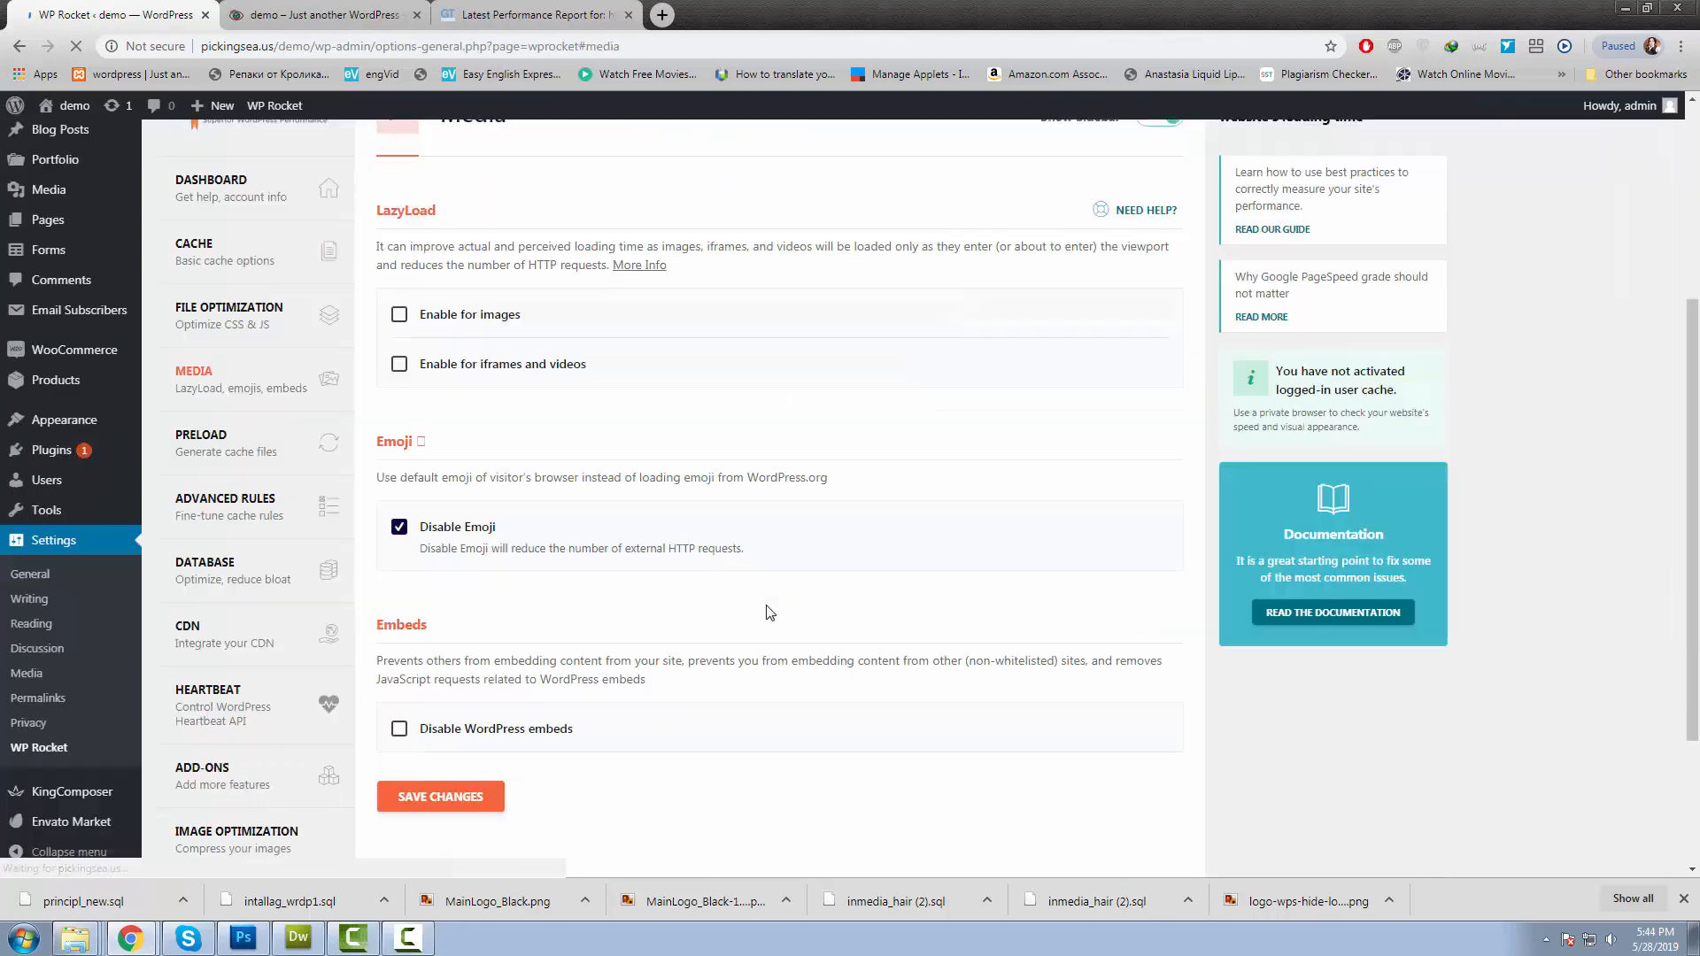
{"action": "left_click", "coordinate": [295, 634]}
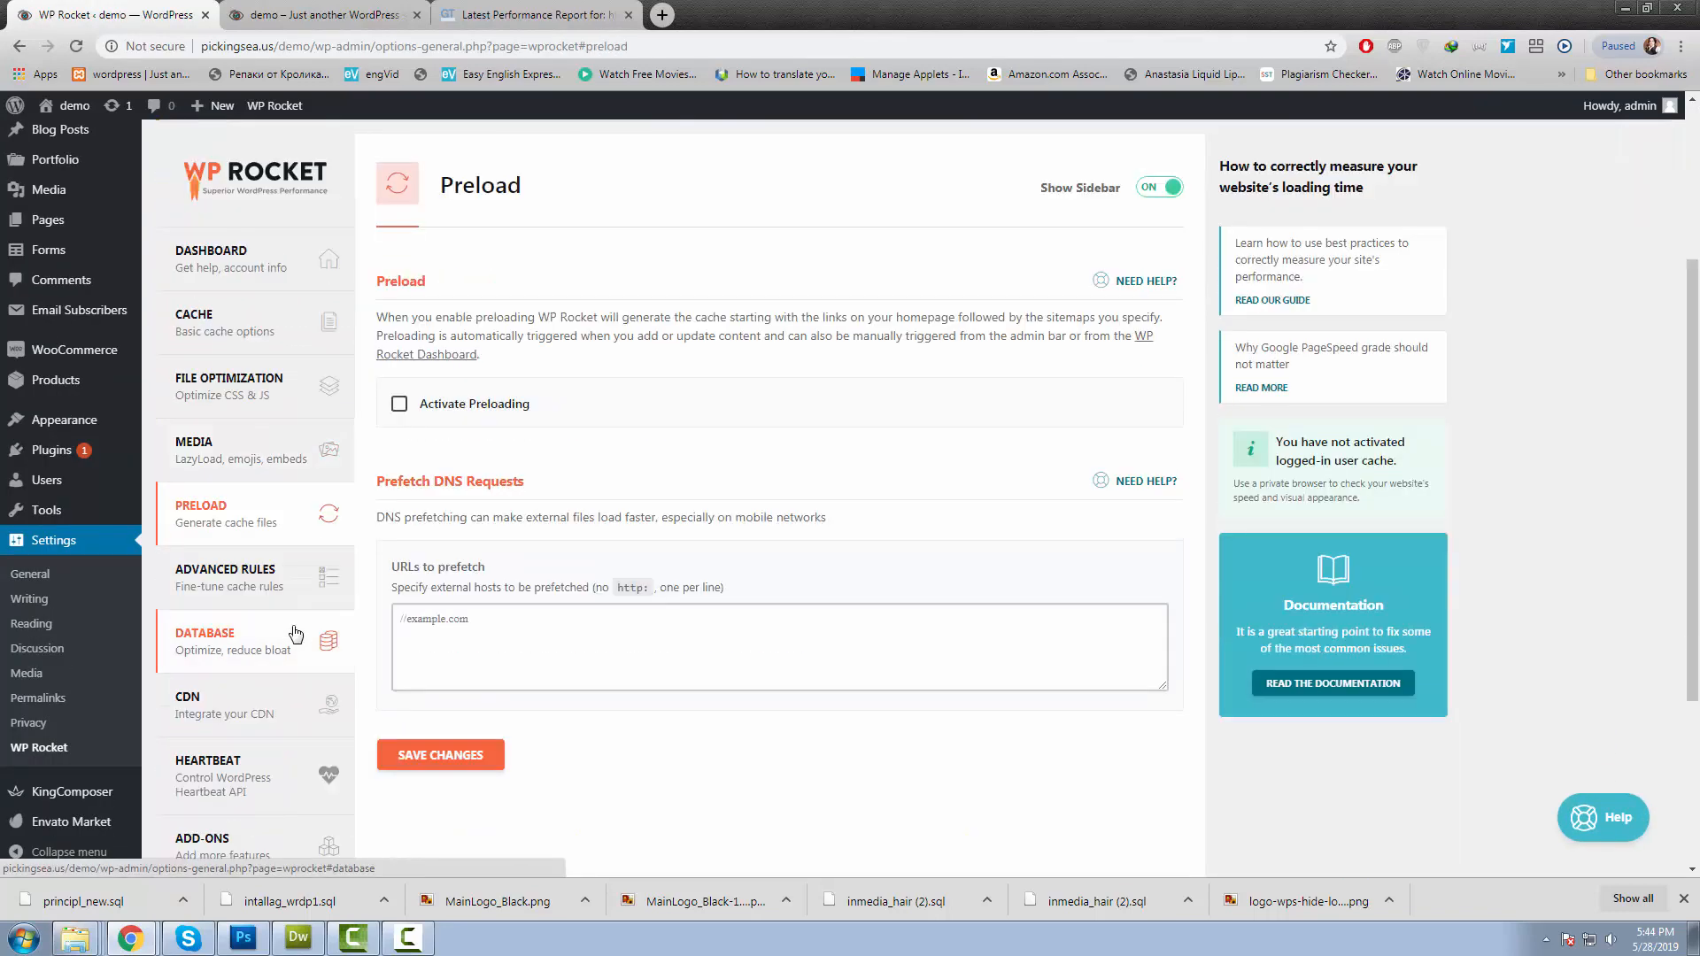
{"action": "scroll", "coordinate": [265, 496], "scroll_direction": "down", "scroll_amount": 3}
{"action": "left_click", "coordinate": [255, 450]}
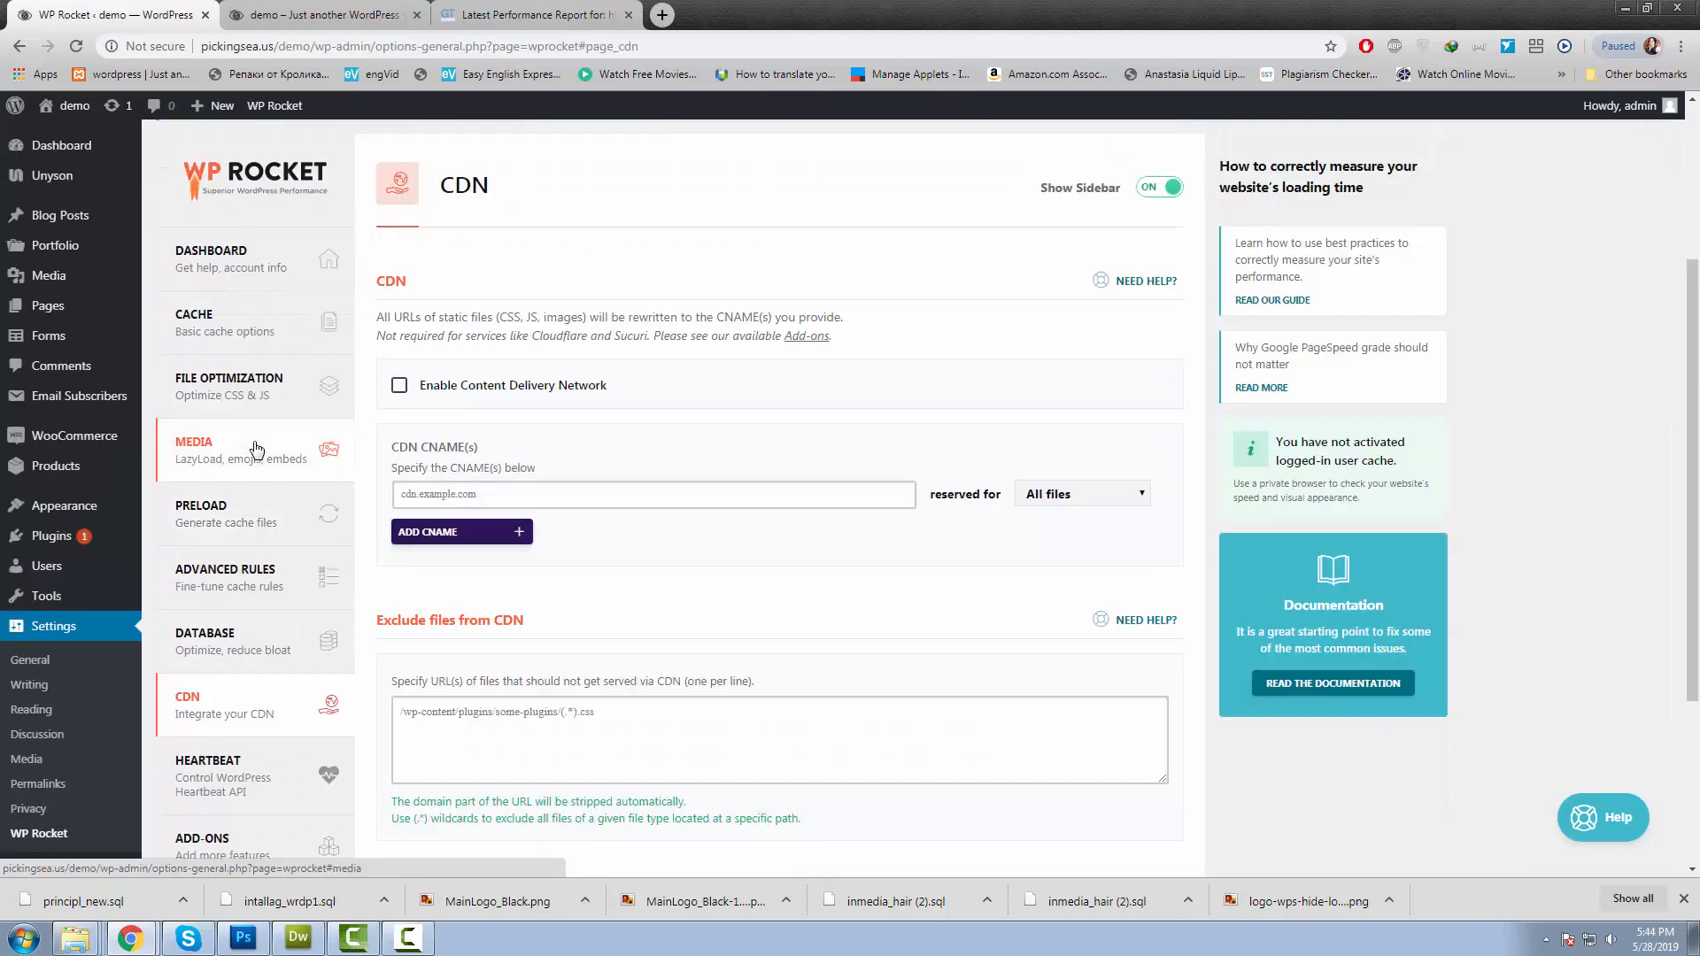
Activate preloading in WP Rocket's preload settings, with sitemap-based cache preloading switched off, and save the changes.
{"action": "left_click", "coordinate": [265, 512]}
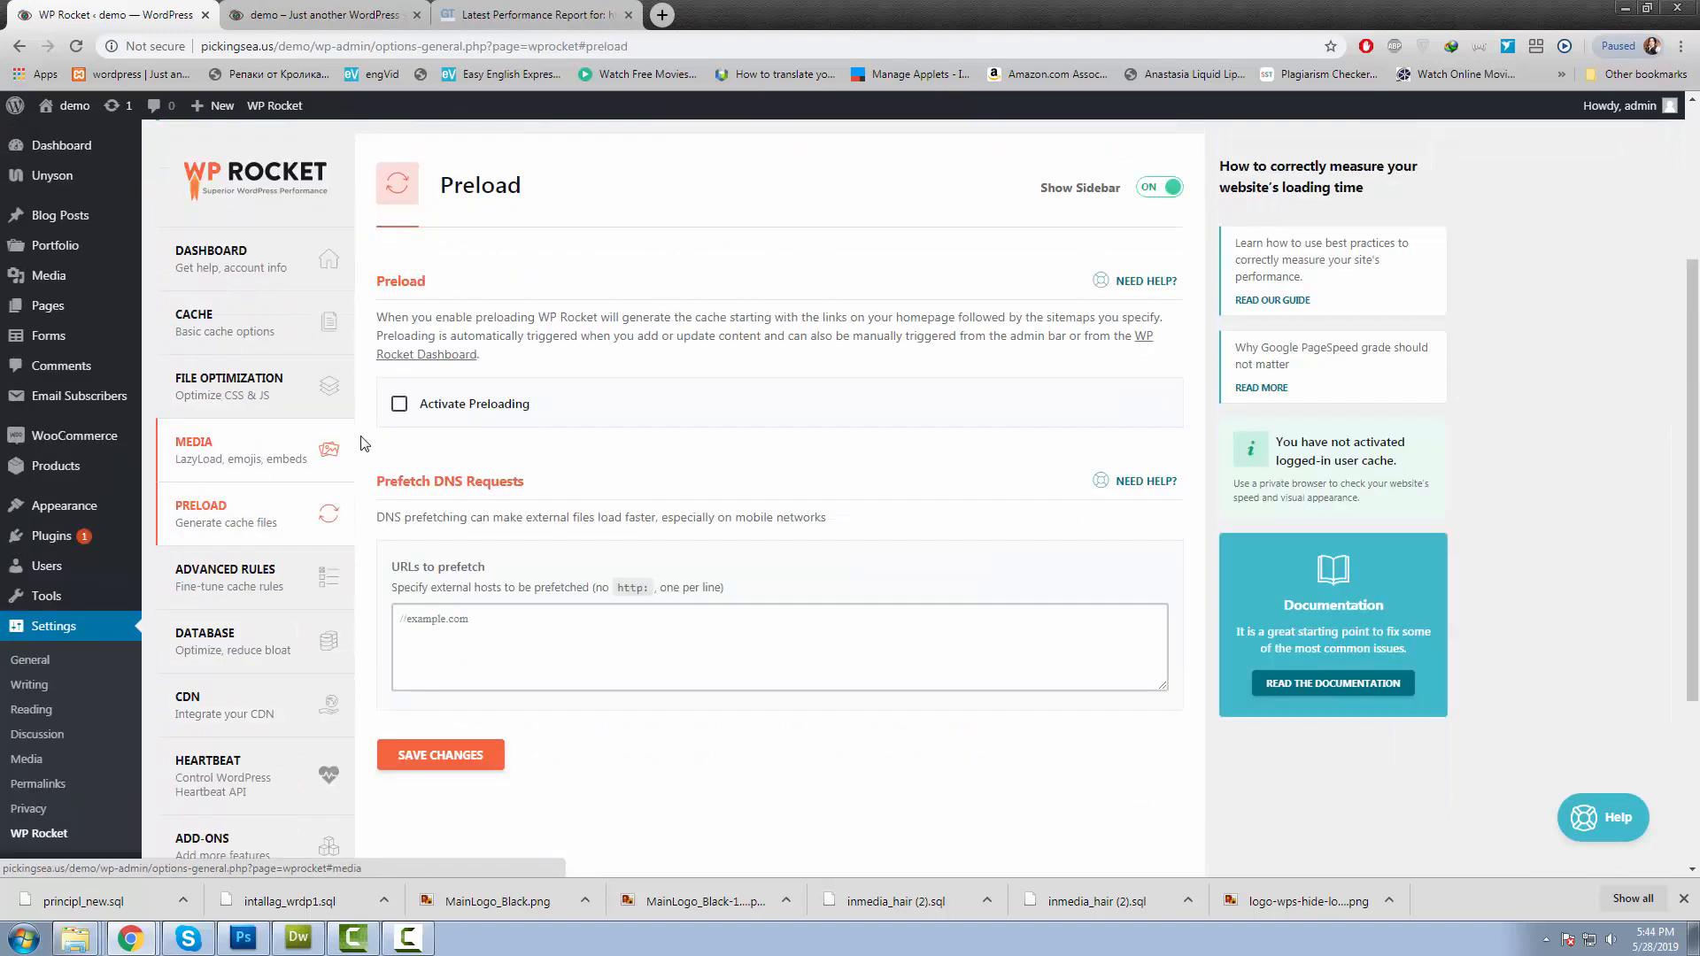
{"action": "left_click", "coordinate": [399, 405]}
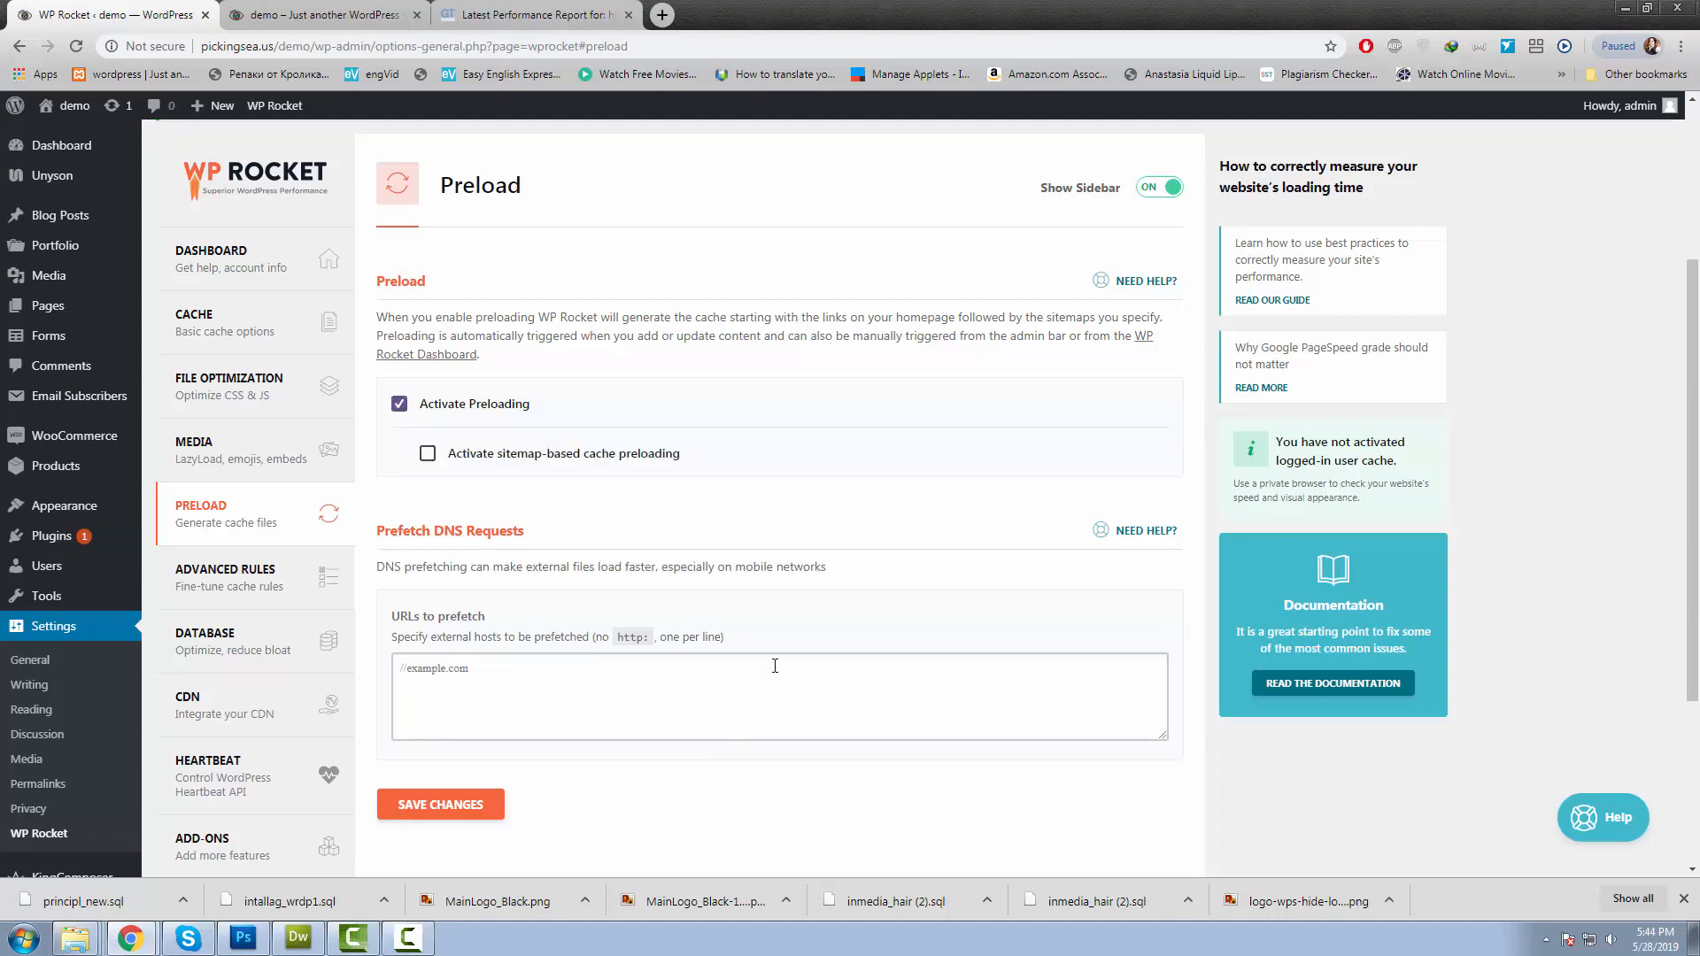
{"action": "left_click", "coordinate": [427, 454]}
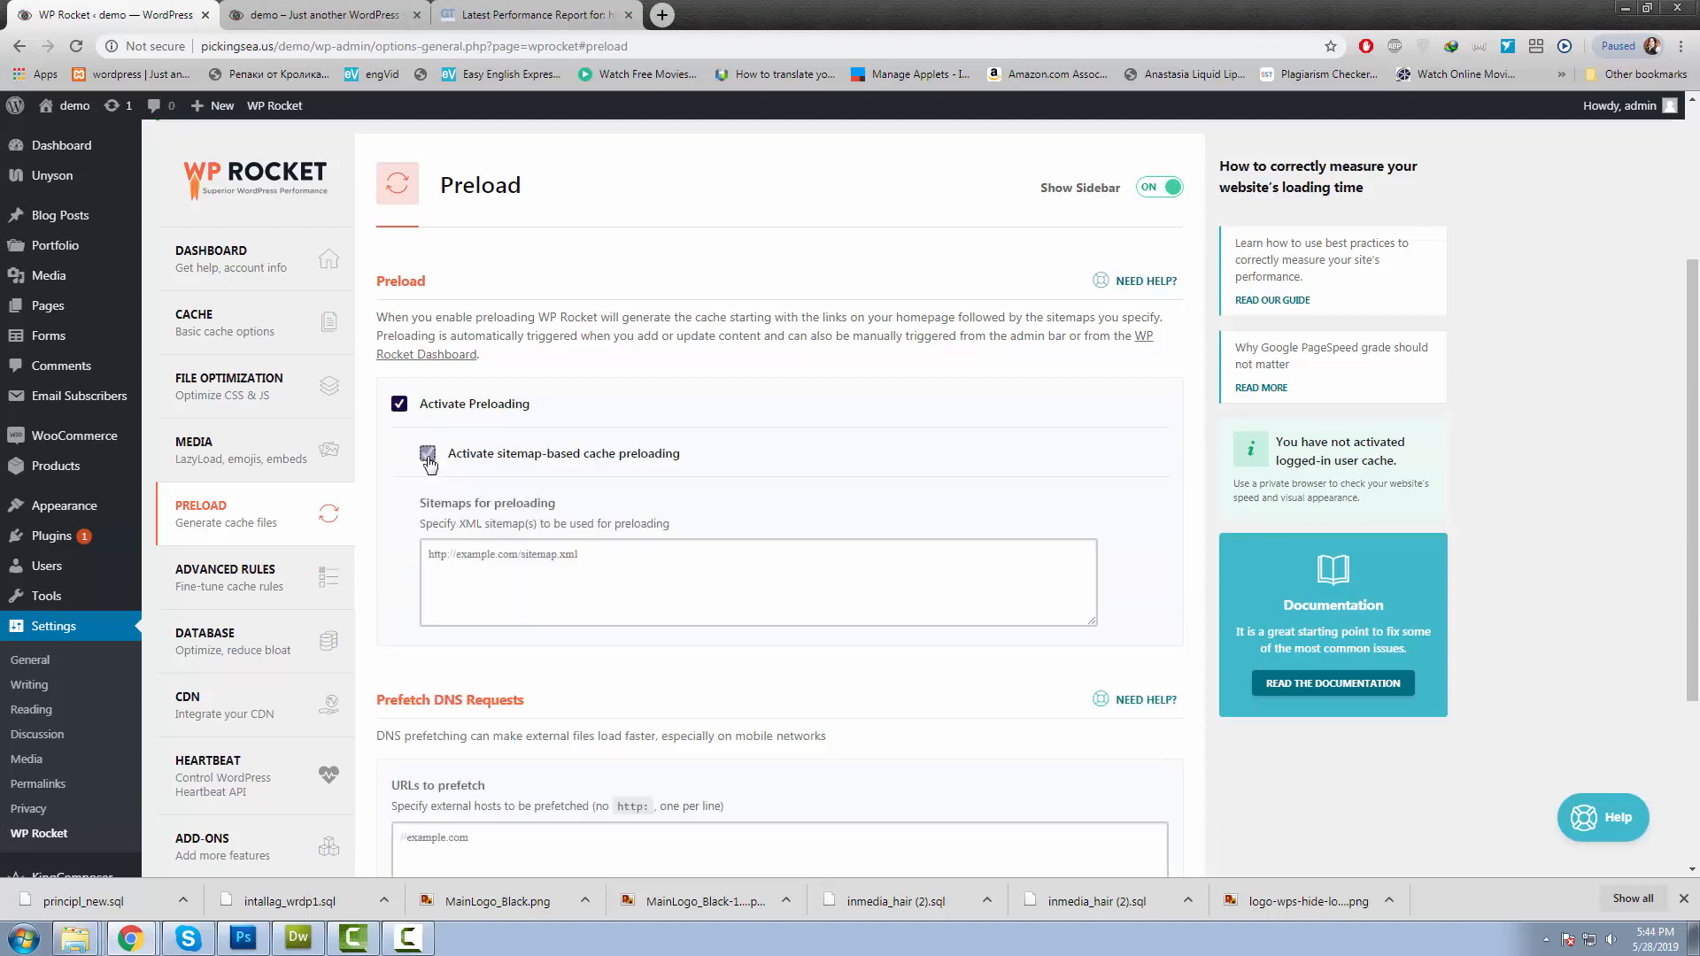
{"action": "scroll", "coordinate": [638, 675], "scroll_direction": "down", "scroll_amount": 2}
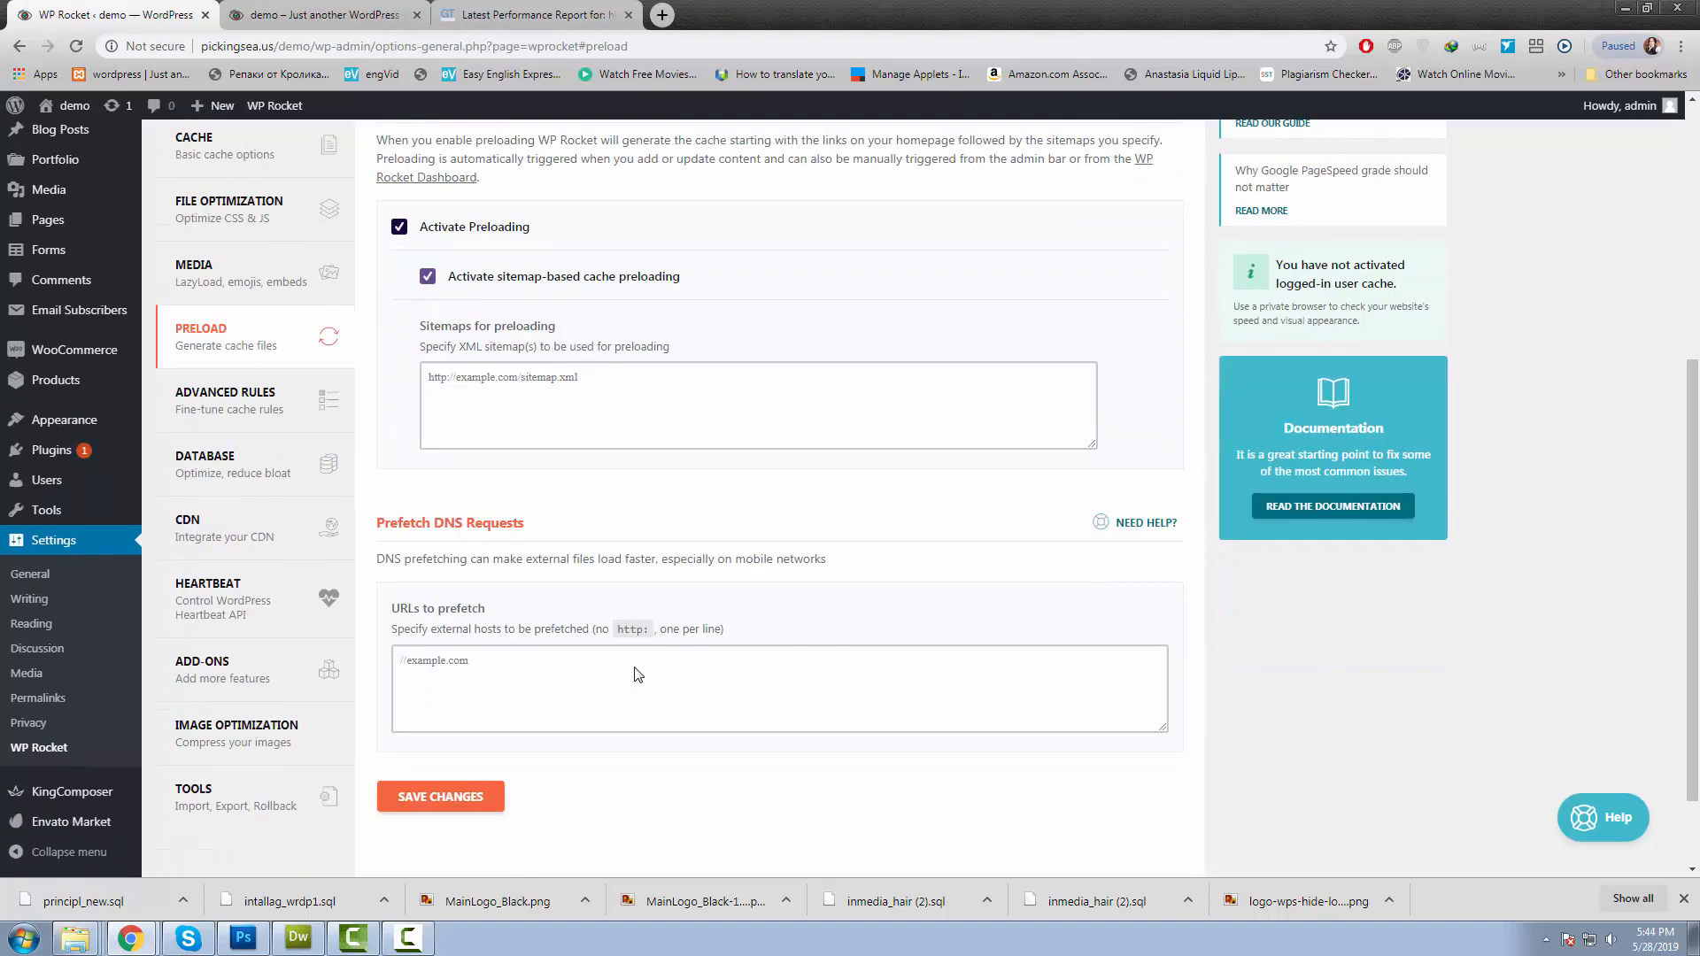
{"action": "left_click", "coordinate": [428, 277]}
{"action": "left_click", "coordinate": [454, 635]}
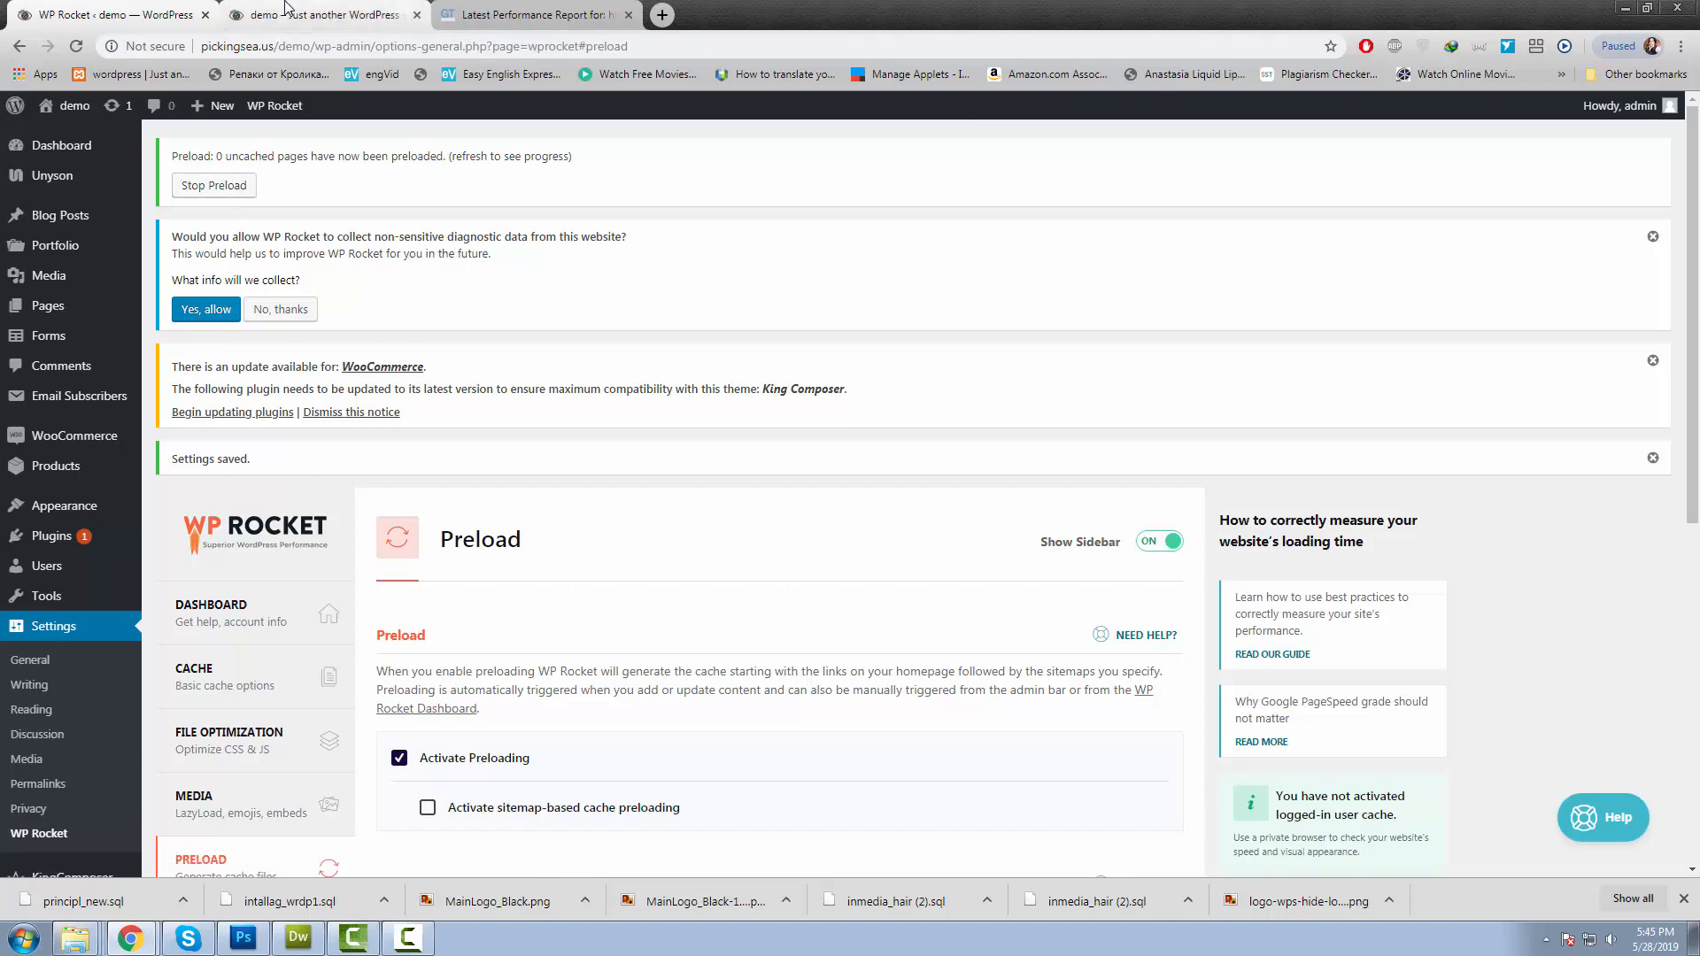
Switch to the demo site's home page and reload it to check it with the new optimization settings.
{"action": "left_click", "coordinate": [318, 15]}
{"action": "right_click", "coordinate": [602, 156]}
{"action": "left_click", "coordinate": [660, 214]}
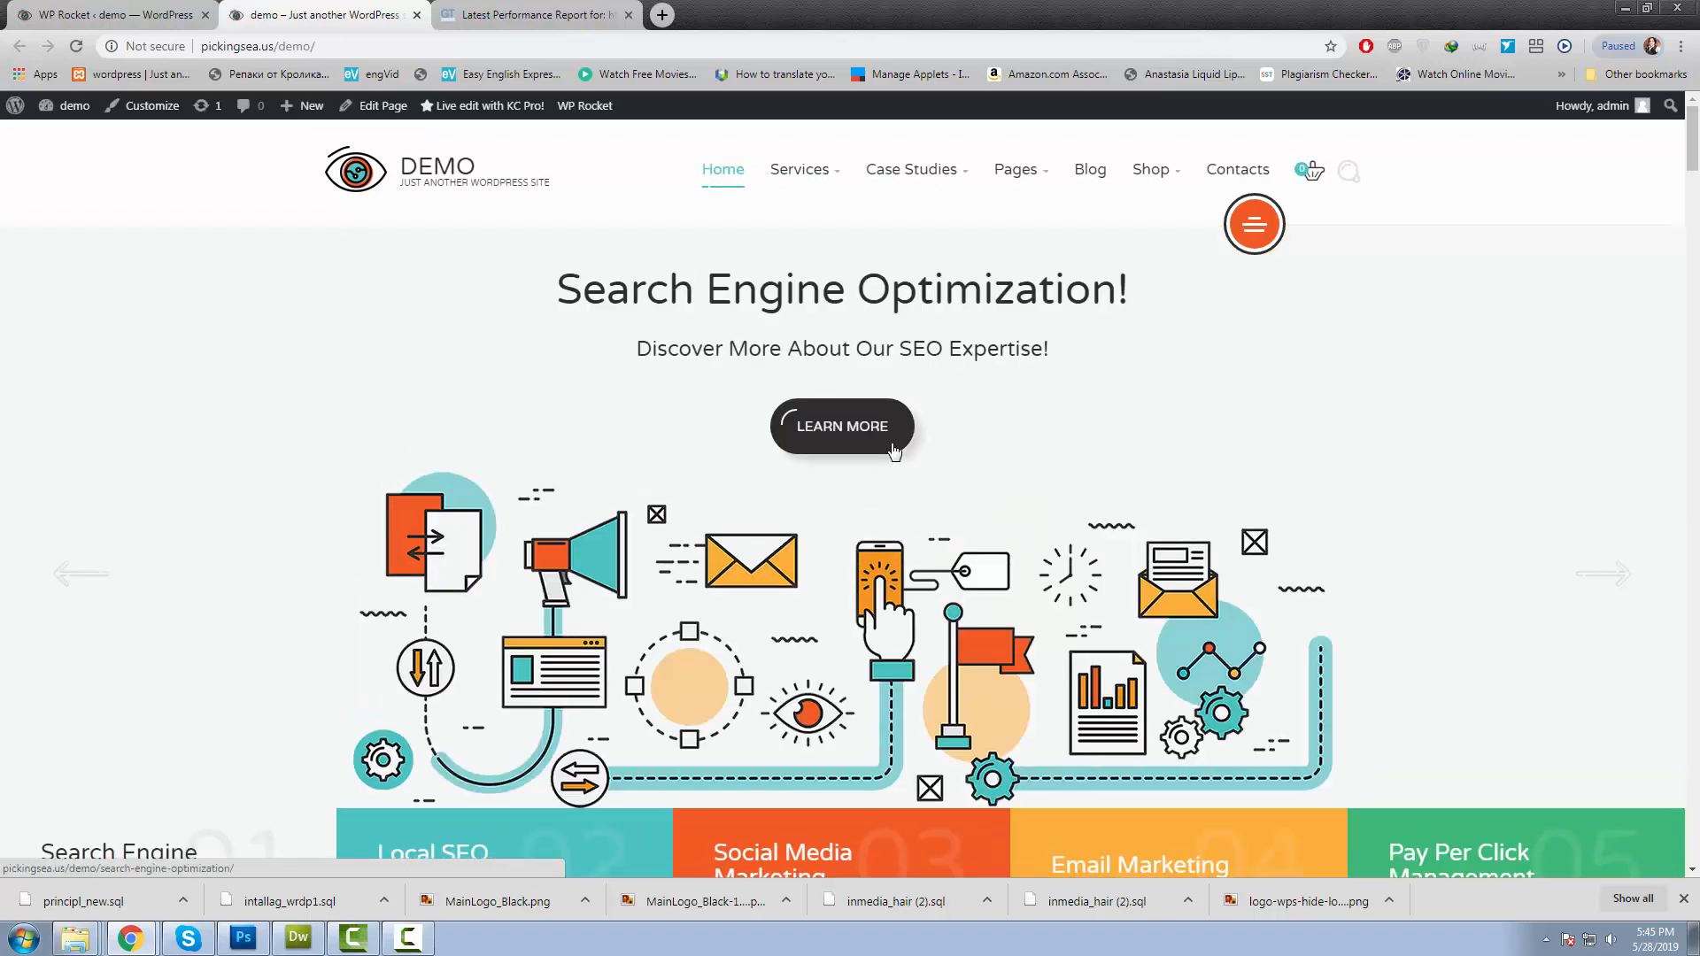
Look over the demo home page's slider and service sections to check that they display correctly with the optimizations active.
{"action": "scroll", "coordinate": [653, 266], "scroll_direction": "down", "scroll_amount": 8}
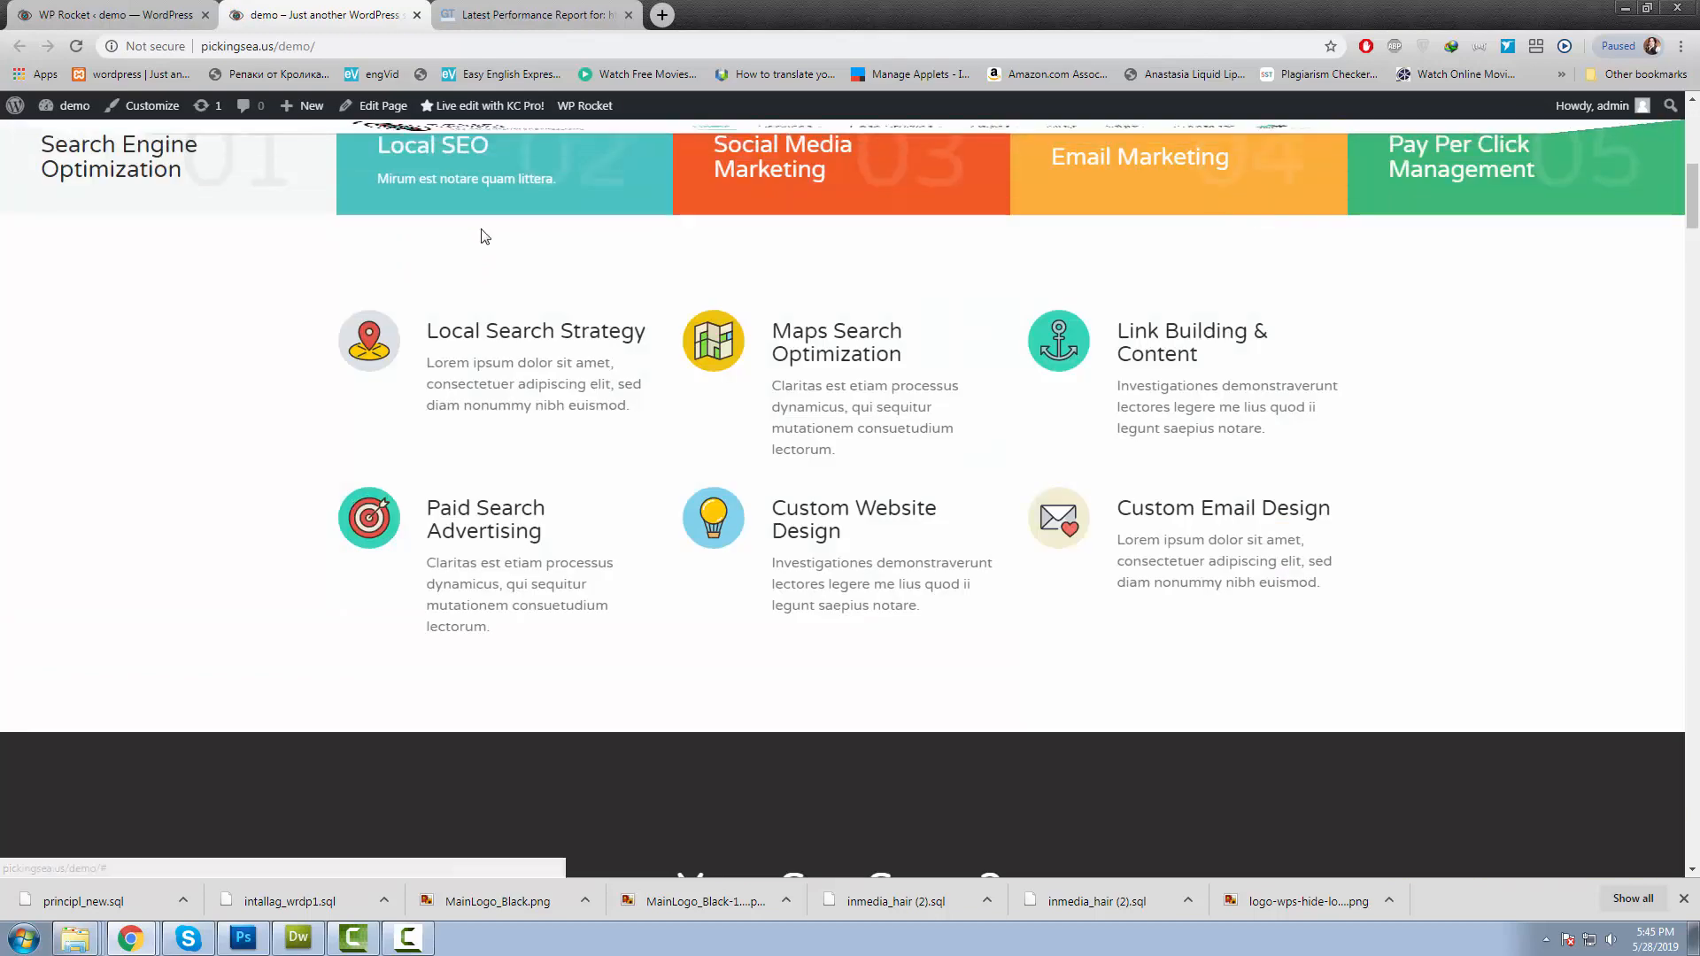
{"action": "scroll", "coordinate": [487, 238], "scroll_direction": "up", "scroll_amount": 8}
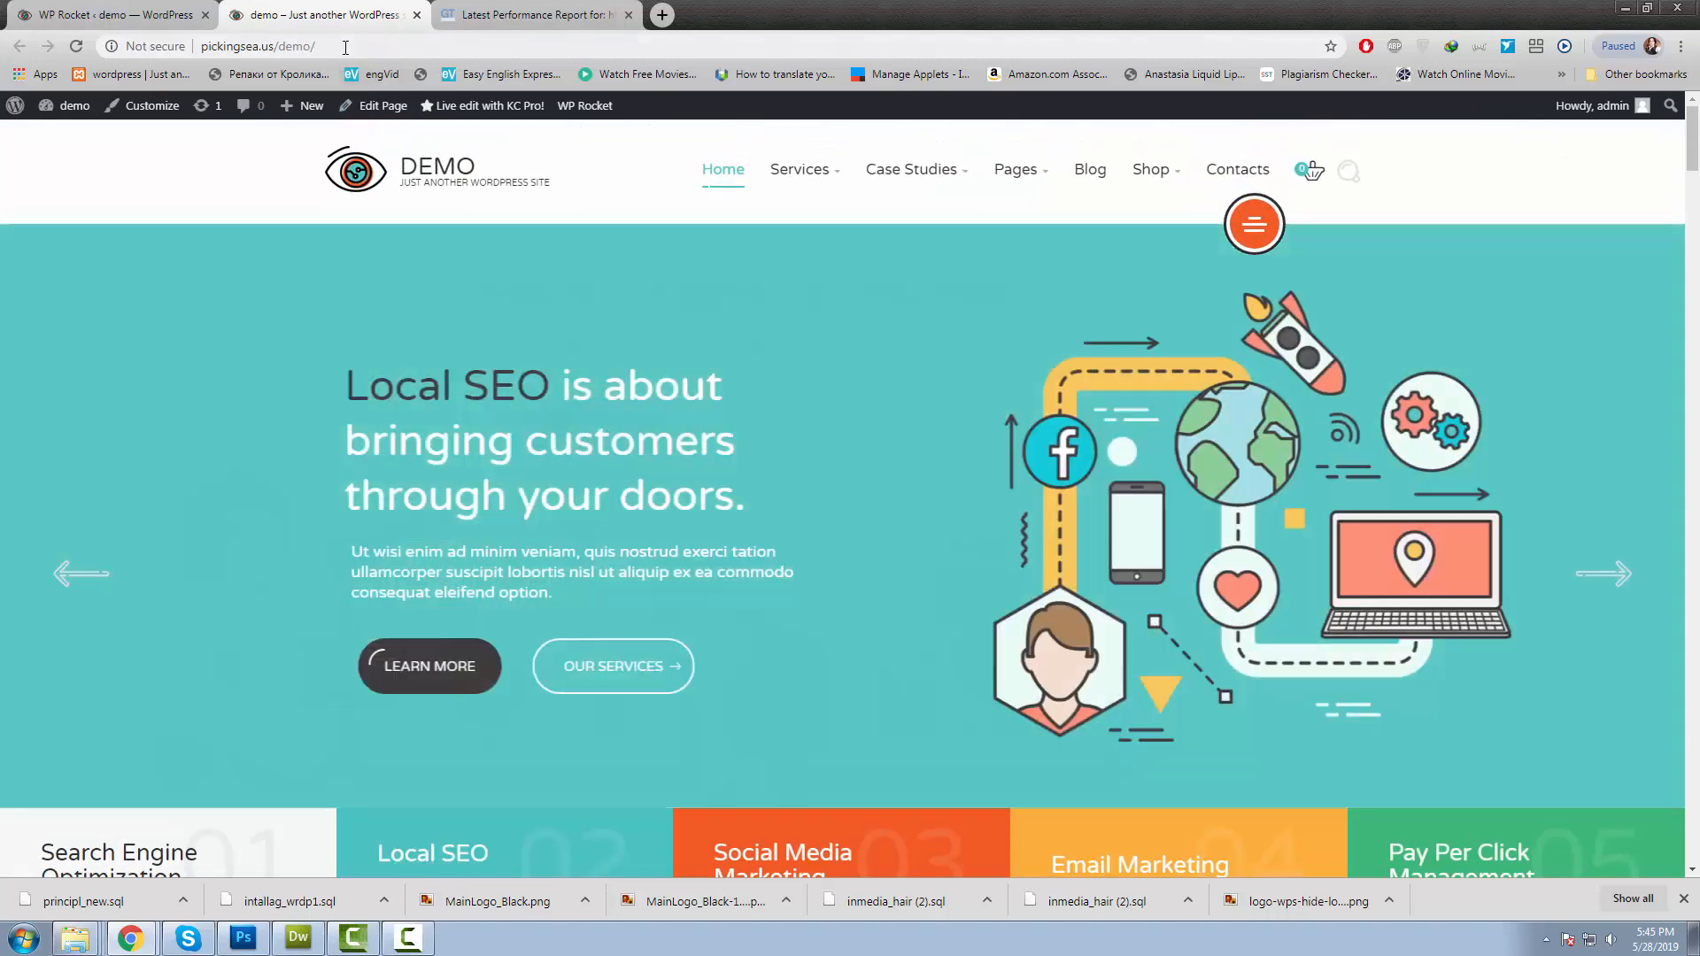
Switch to the GTmetrix report for the demo site and examine its PageSpeed score, YSlow score and fully loaded time.
{"action": "left_click", "coordinate": [345, 46]}
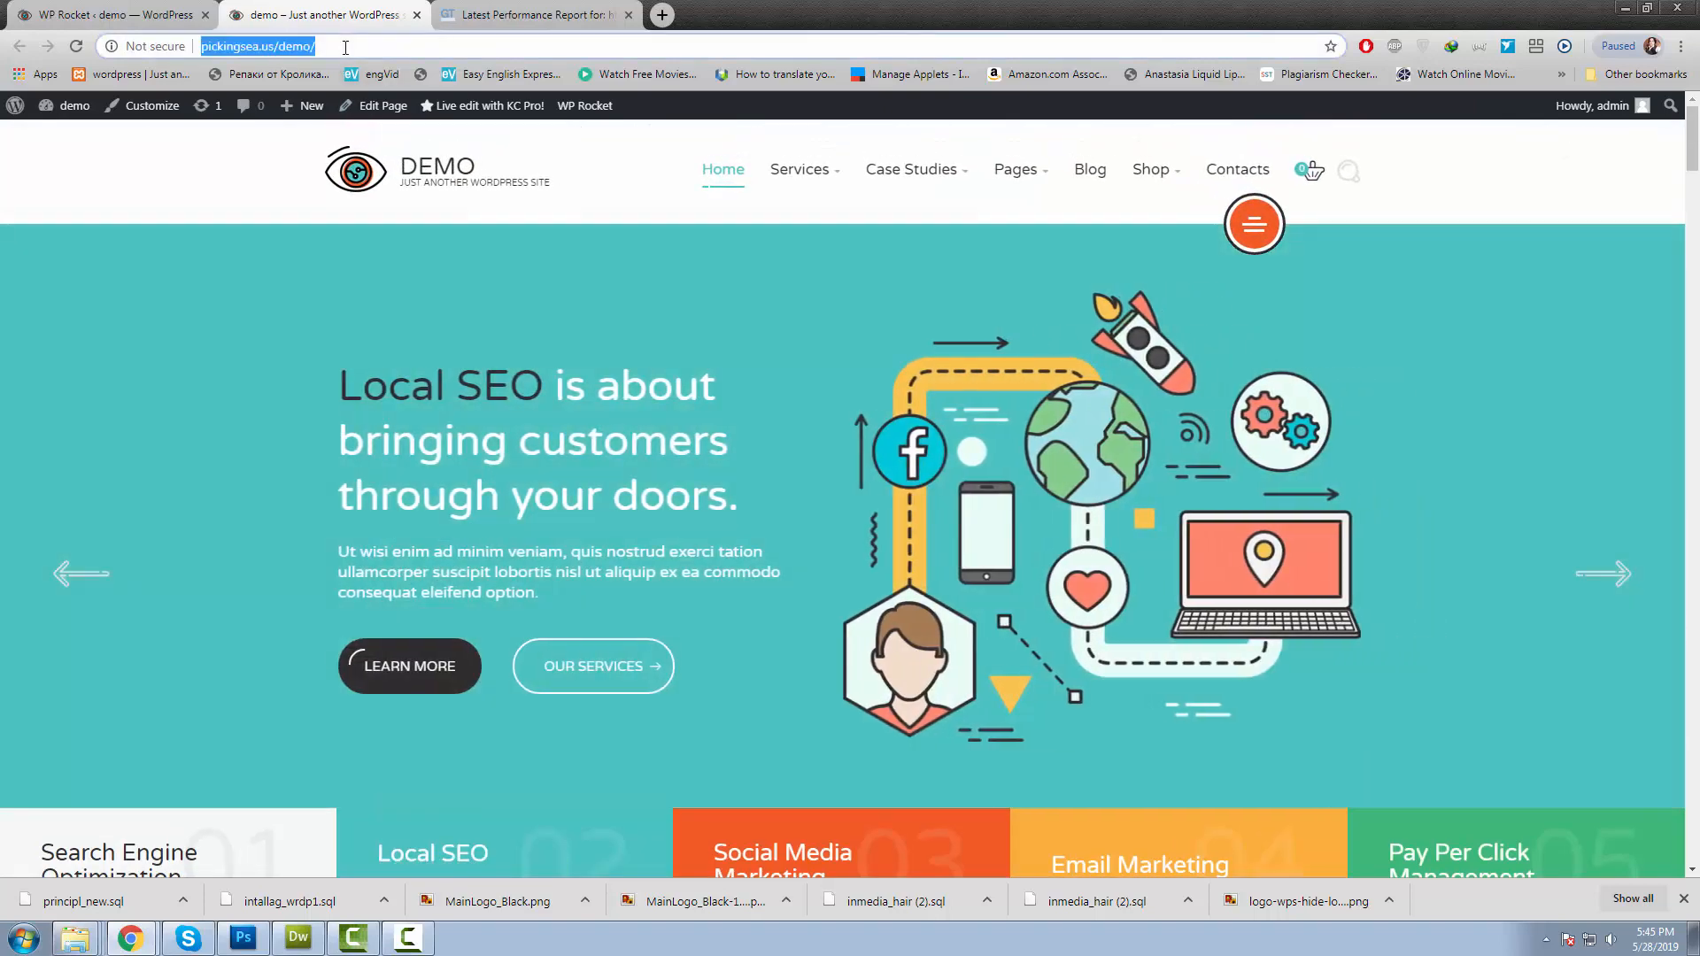
{"action": "left_click", "coordinate": [523, 15]}
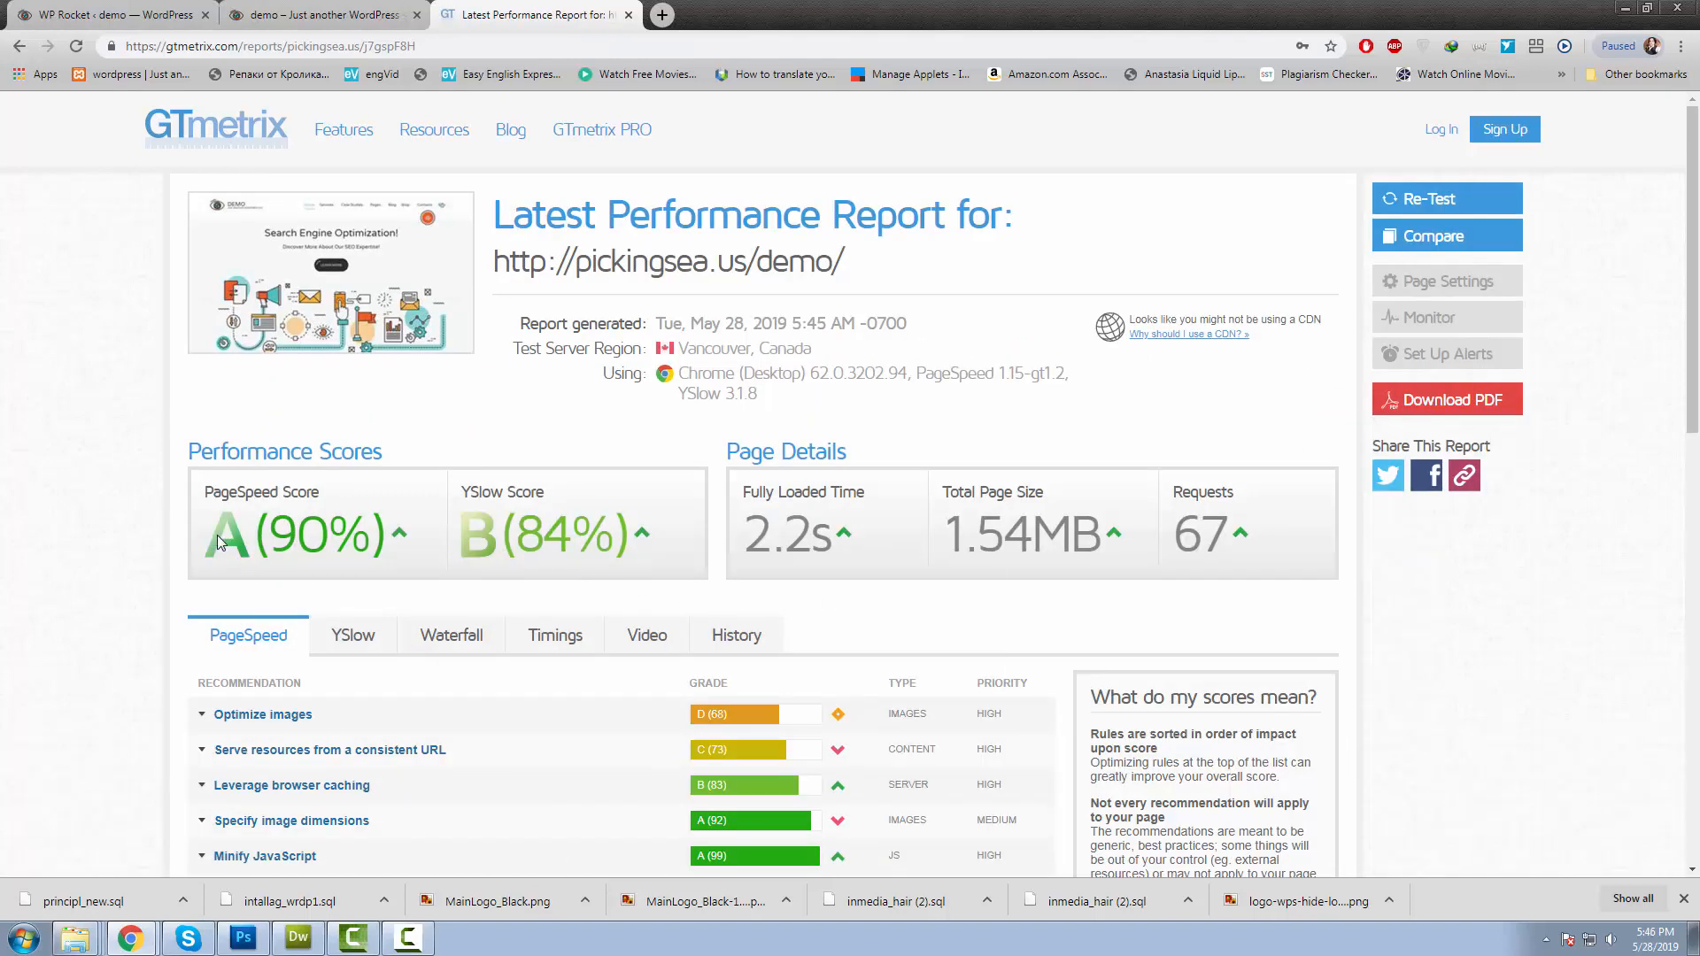
{"action": "left_click_drag", "start_coordinate": [219, 540], "coordinate": [370, 540]}
{"action": "left_click_drag", "start_coordinate": [503, 541], "coordinate": [595, 544]}
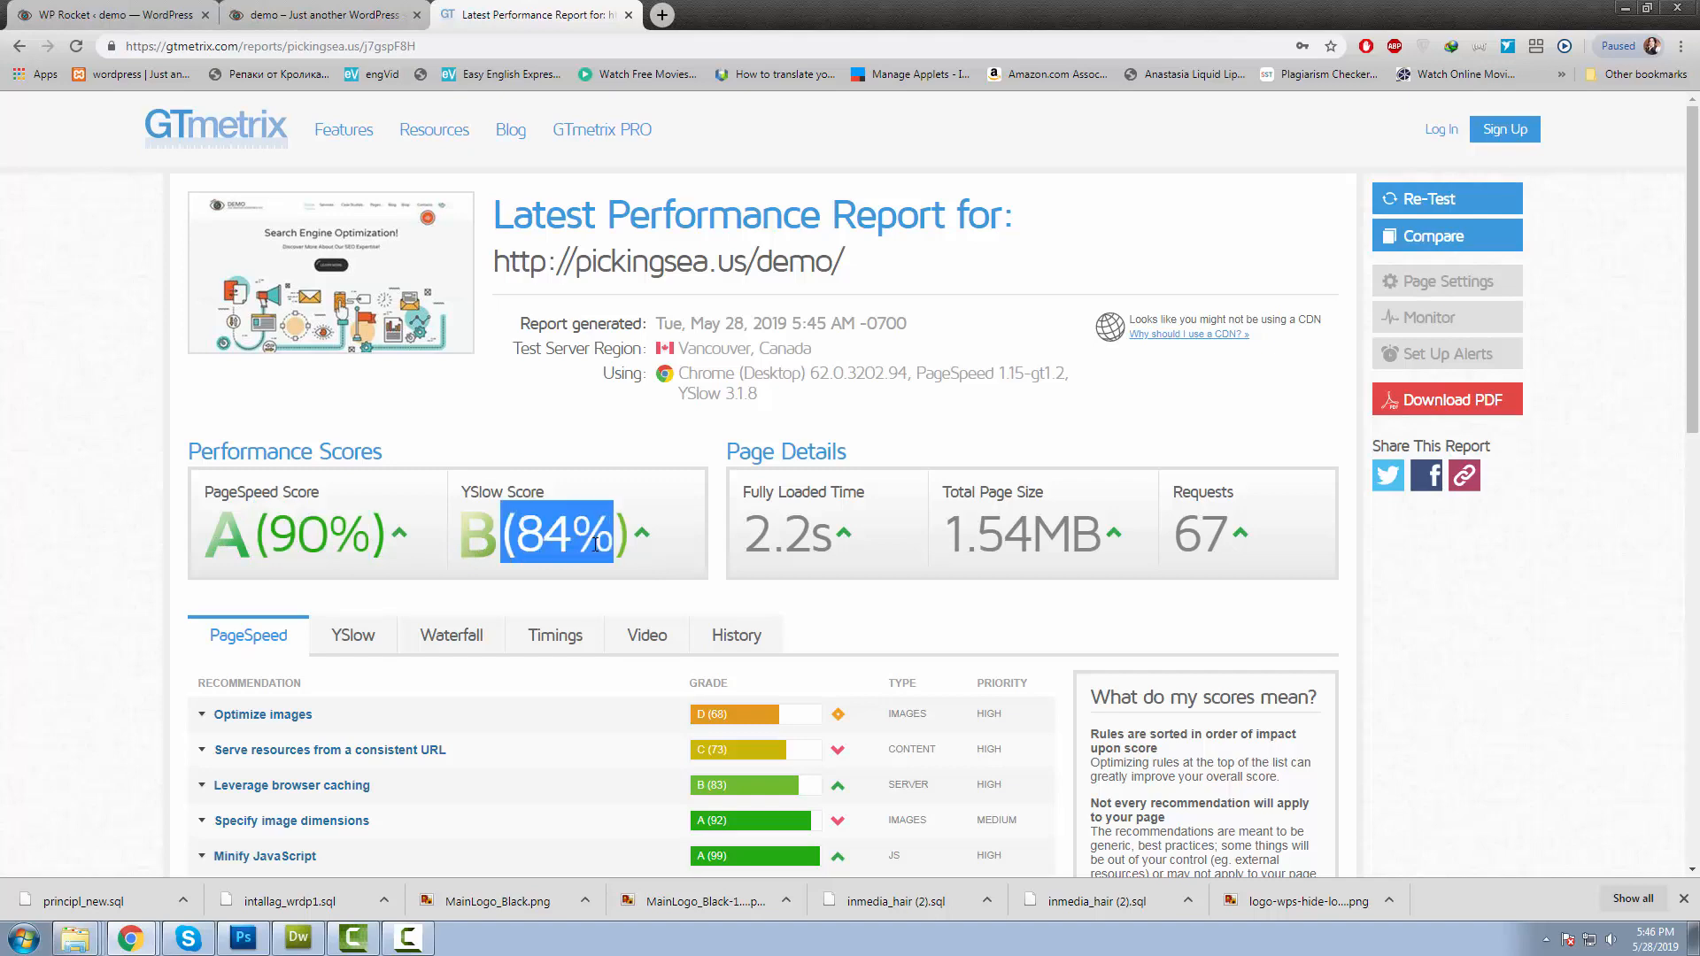
{"action": "left_click_drag", "start_coordinate": [746, 540], "coordinate": [832, 540]}
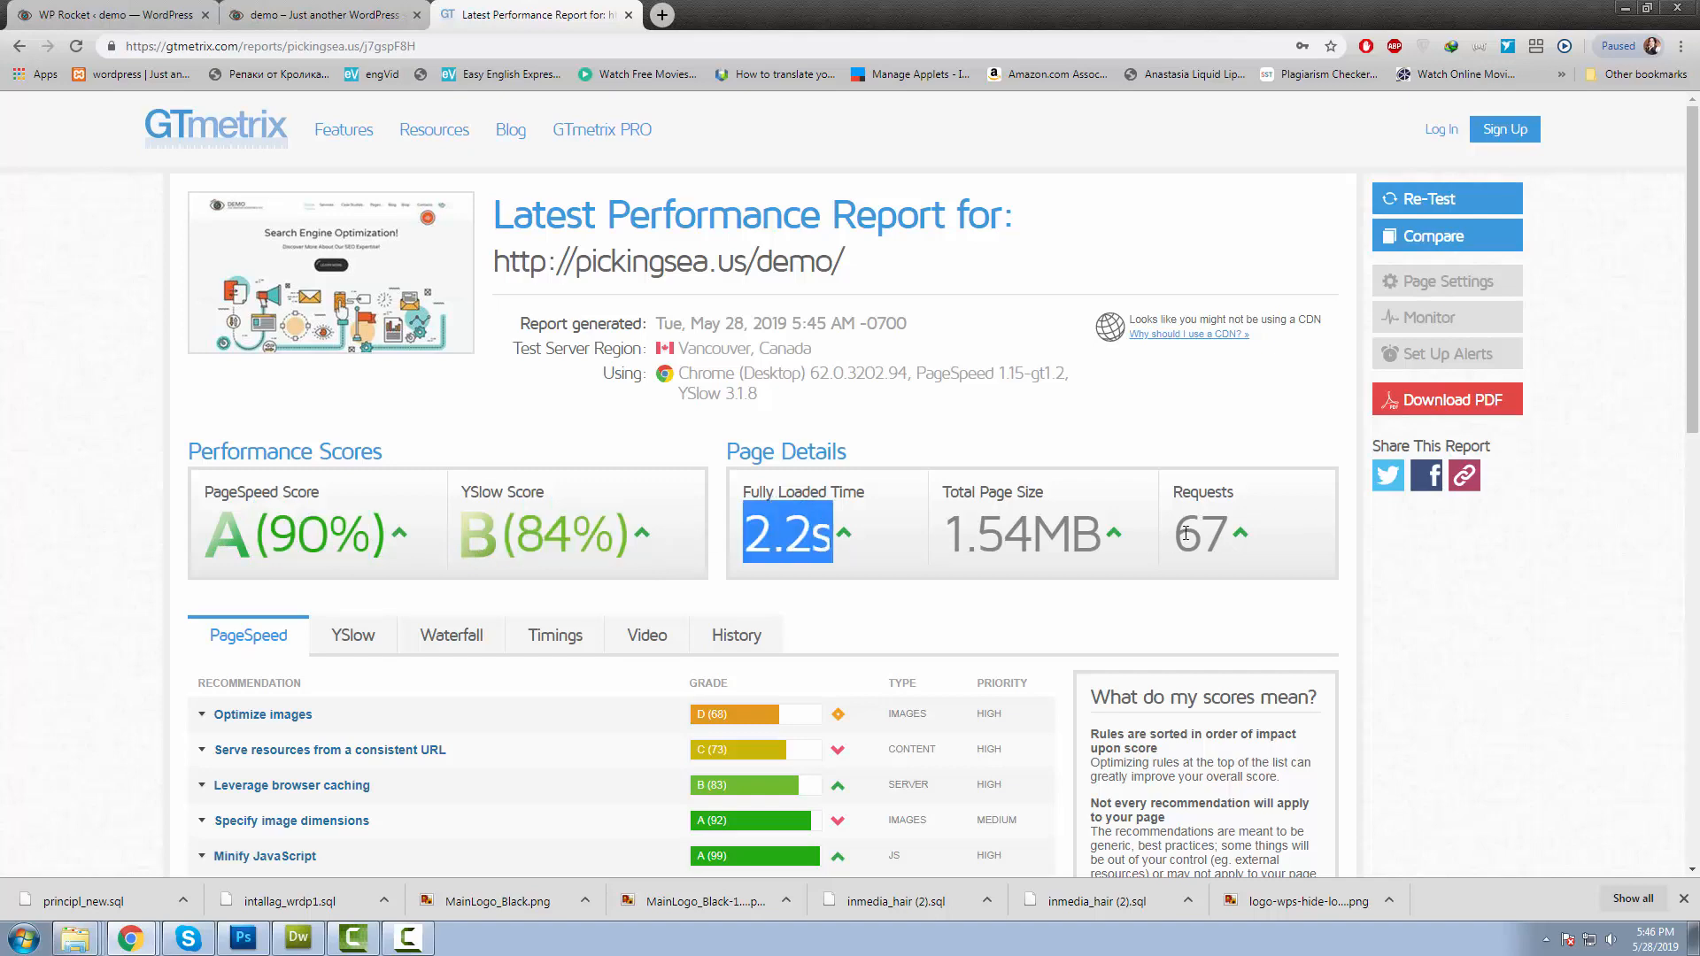